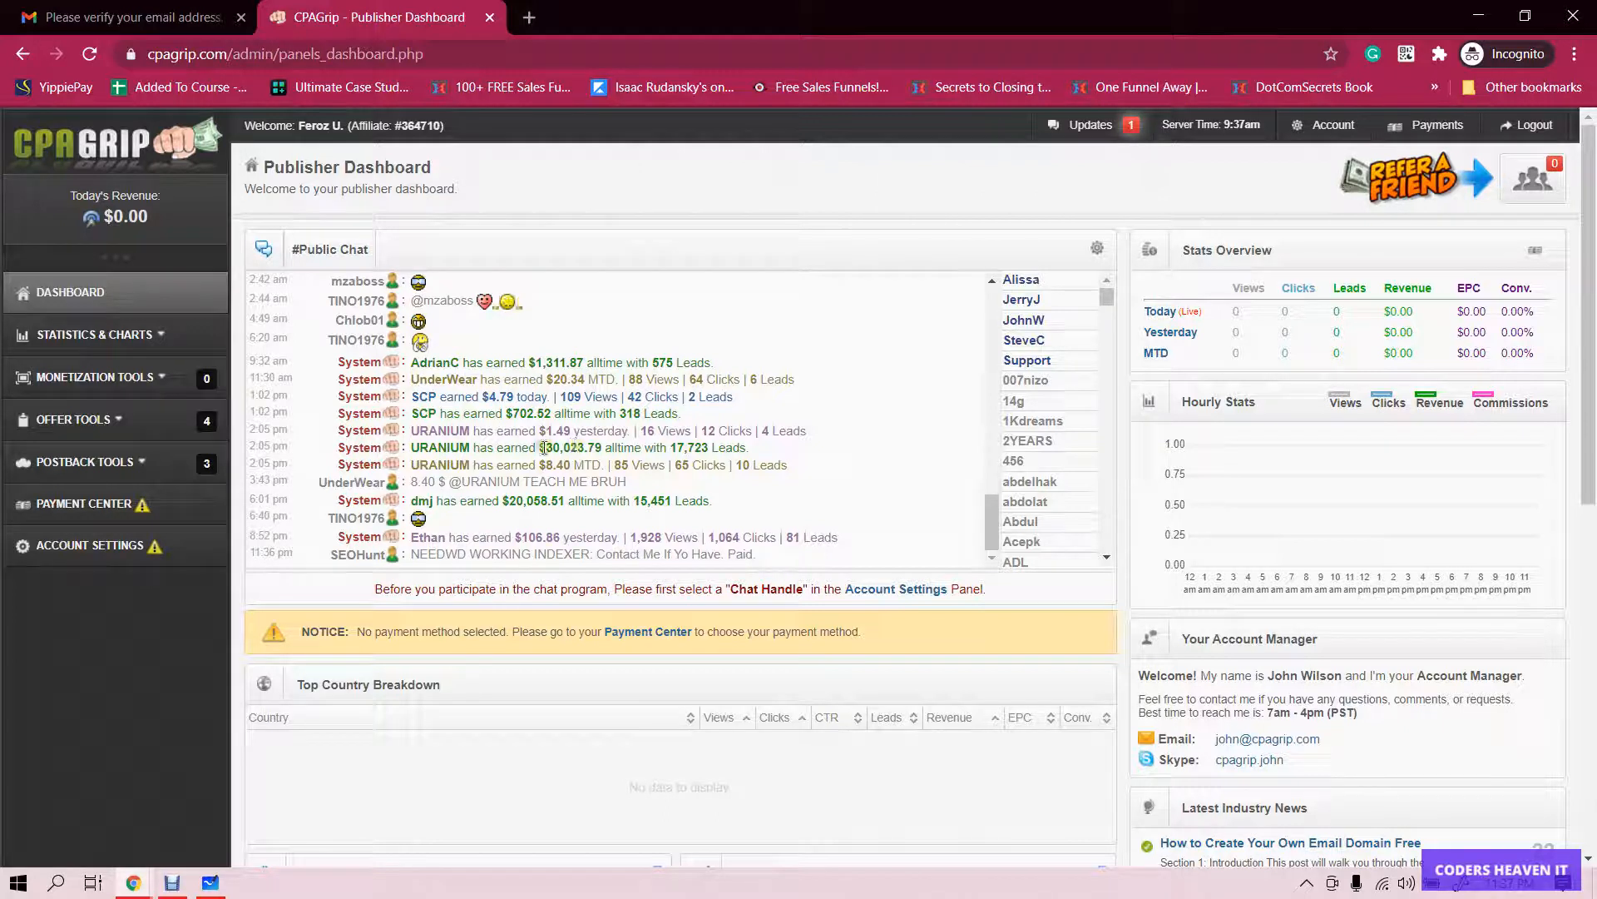
- Highlight the chat earnings figures ($30,023.79, $702.52, $1,311.87) while reading them
drag(537, 449, 596, 448)
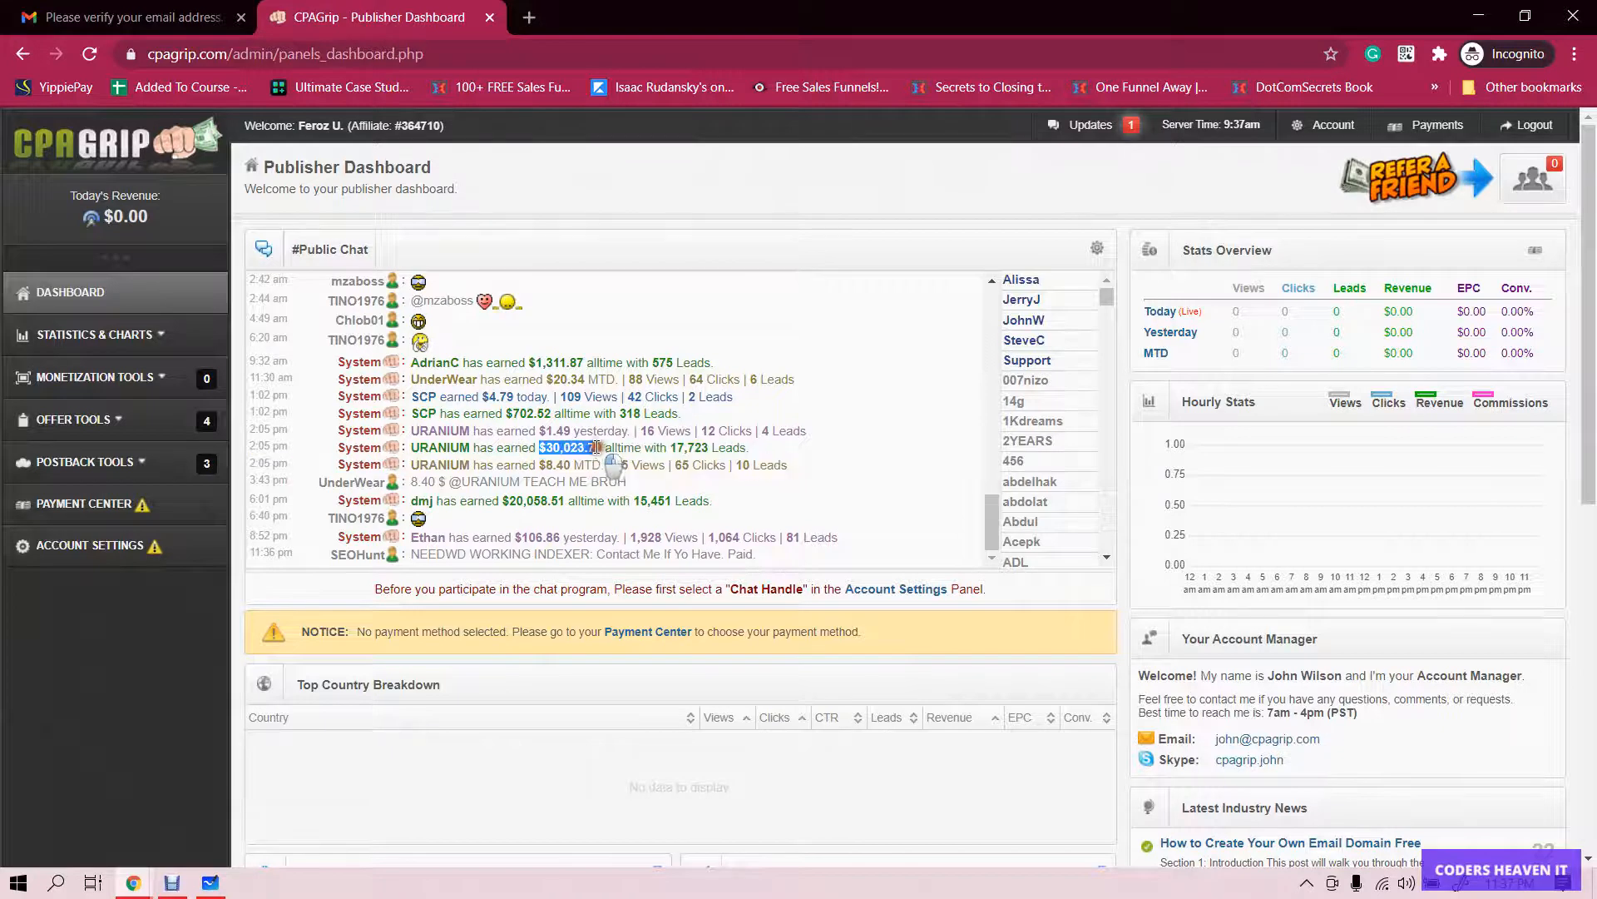
click(603, 448)
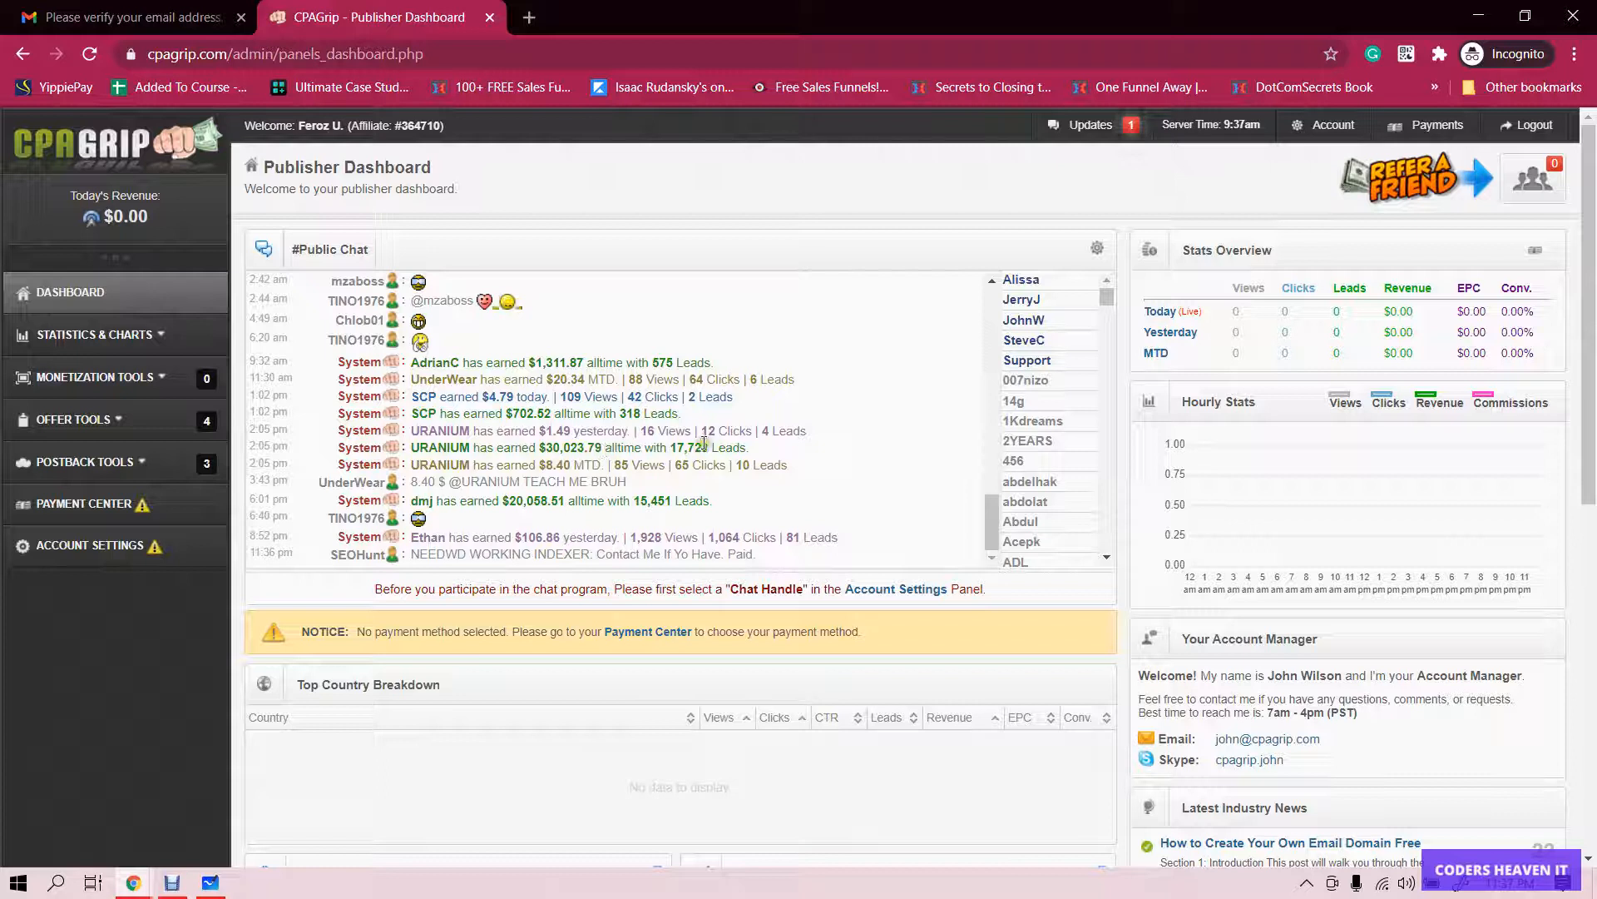
drag(769, 466, 534, 443)
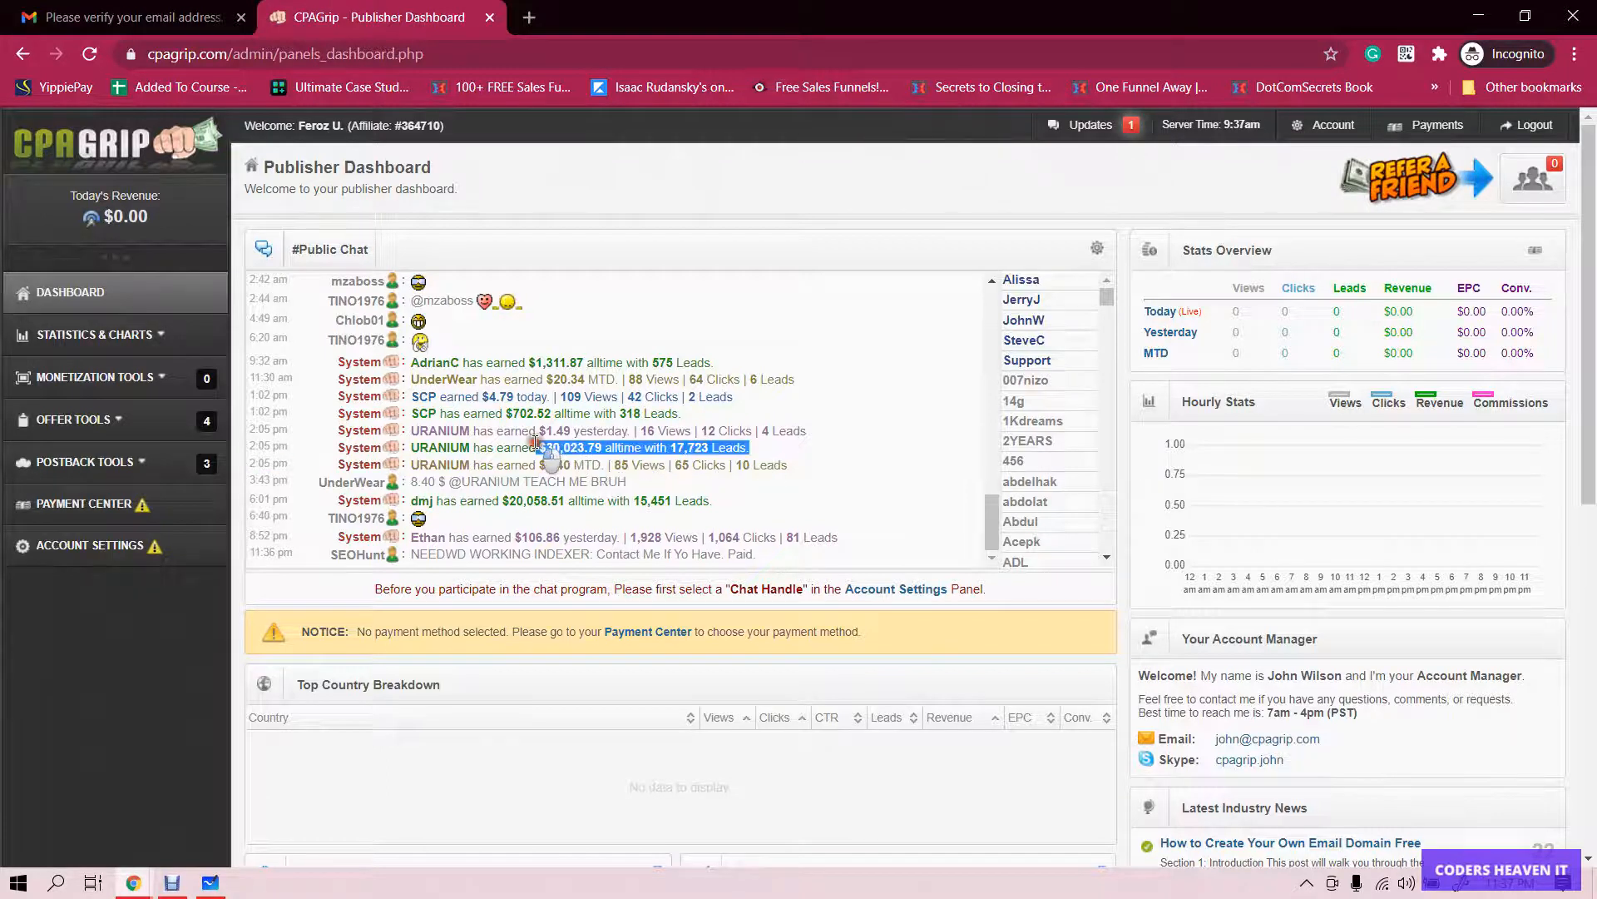
click(517, 441)
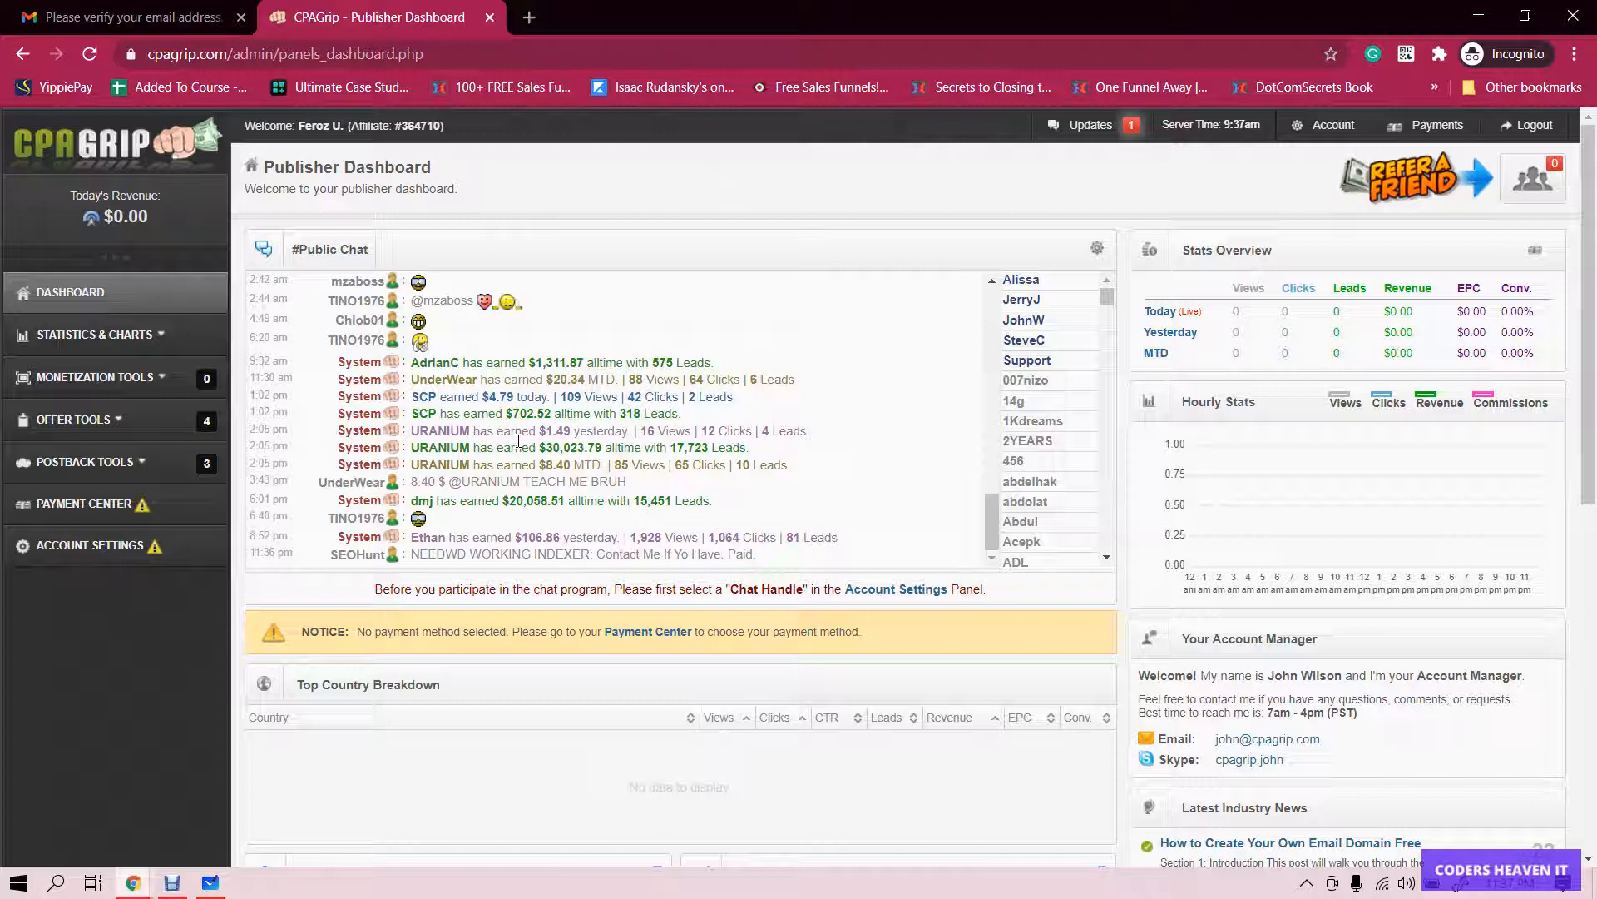
drag(506, 413, 564, 418)
click(613, 420)
drag(535, 361, 605, 376)
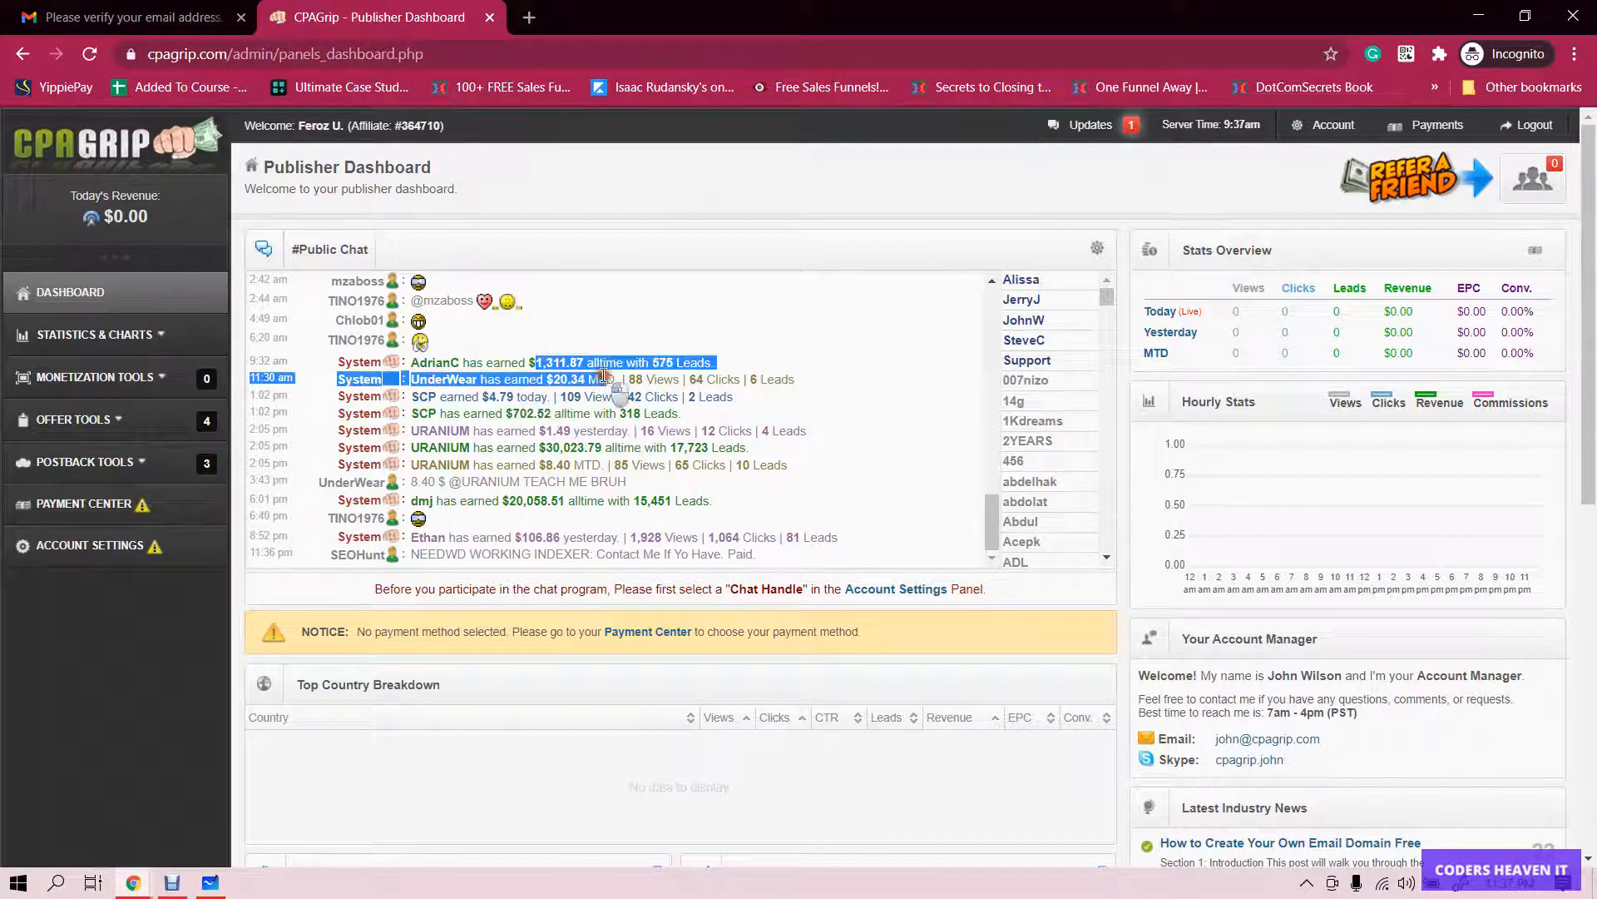
click(676, 416)
- Scroll the page, highlighting the Your Account Manager heading and the 16.42 payout amount
scroll(801, 452, up, 5)
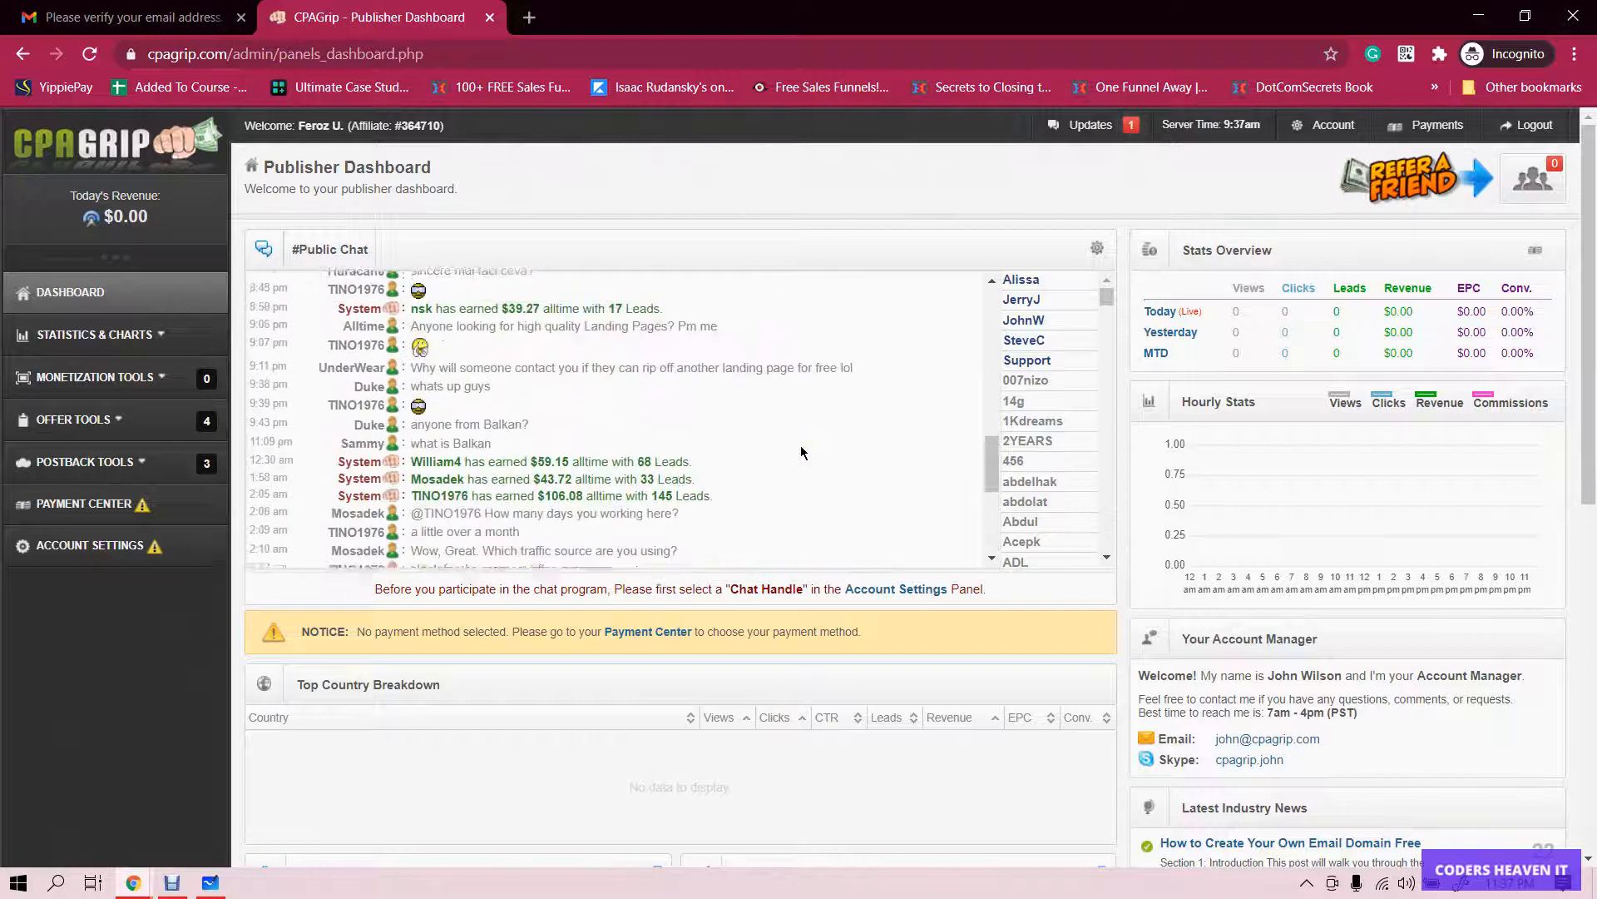
scroll(801, 452, down, 5)
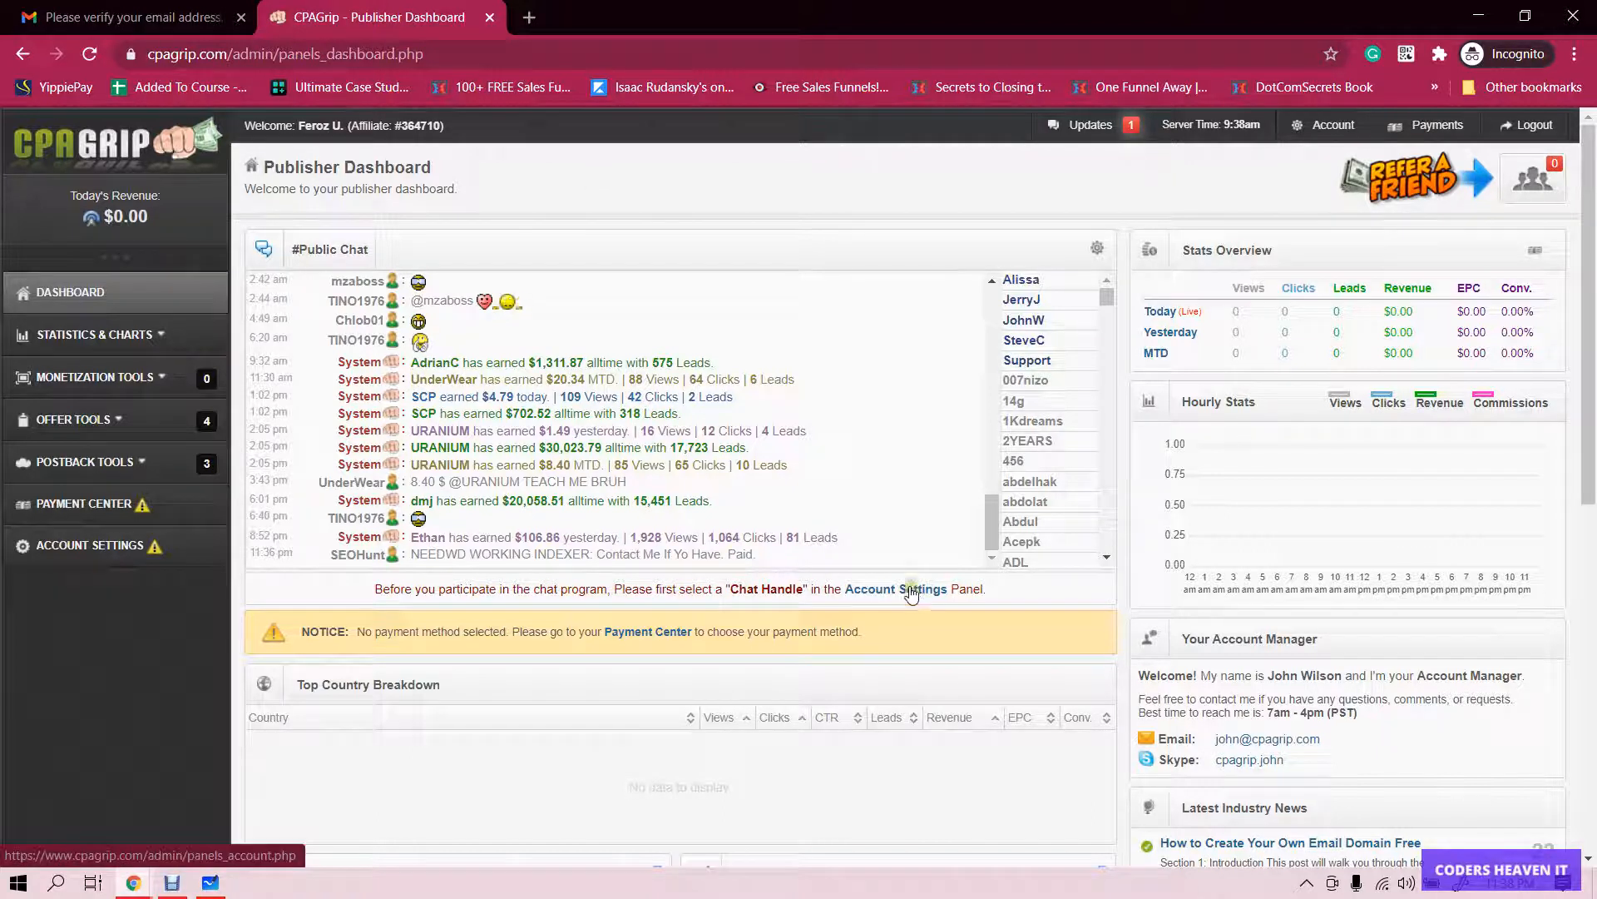
scroll(649, 405, up, 5)
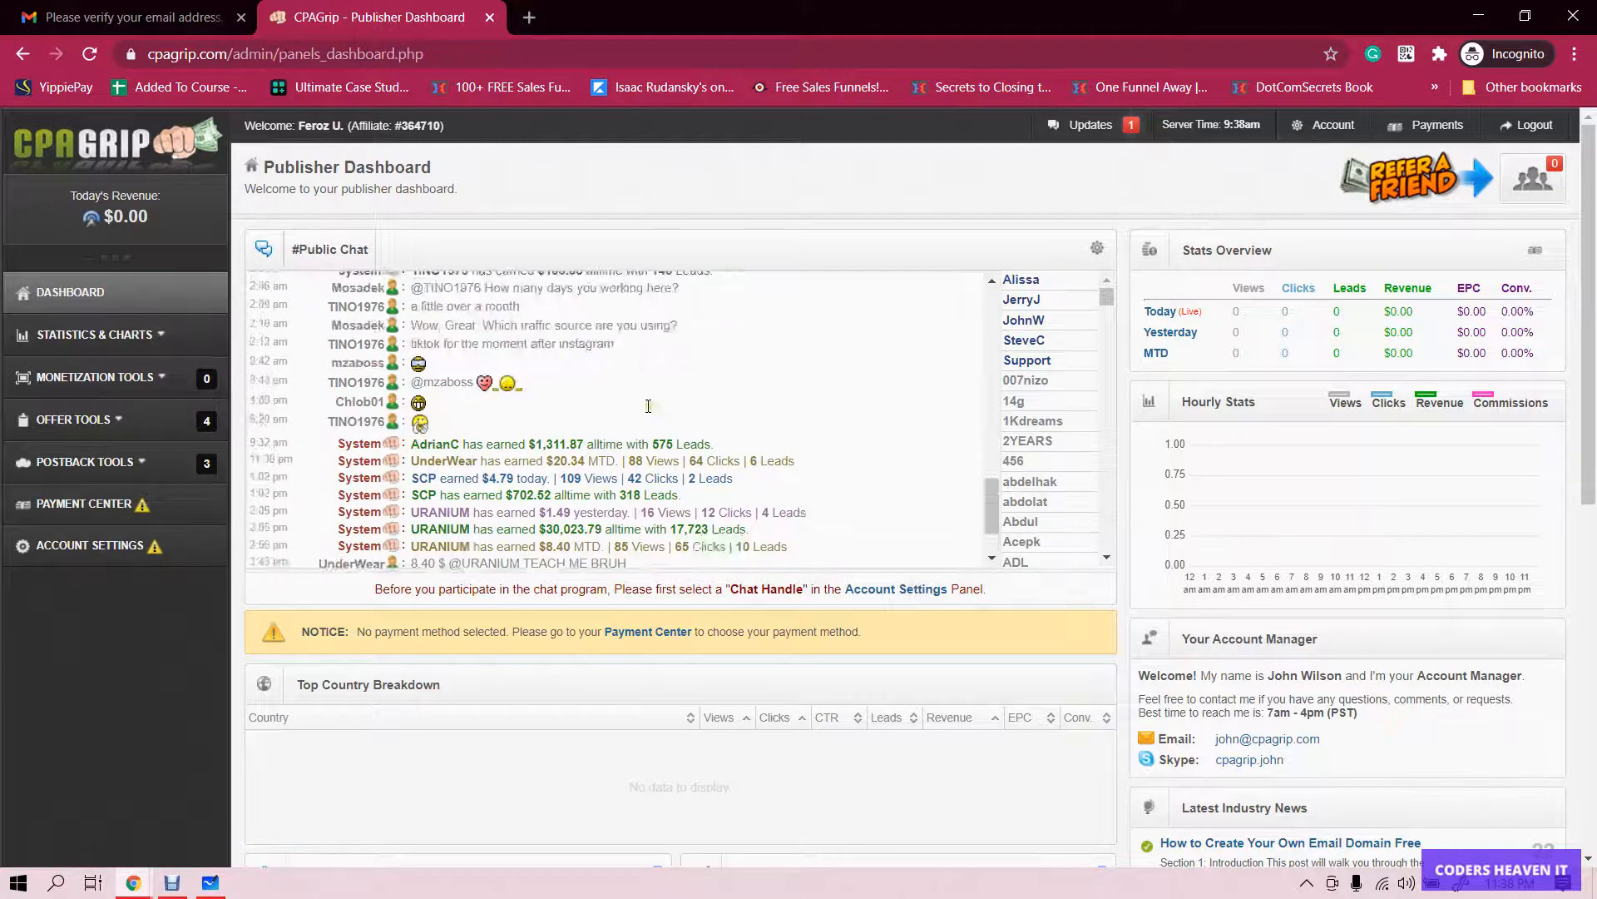
scroll(648, 406, down, 6)
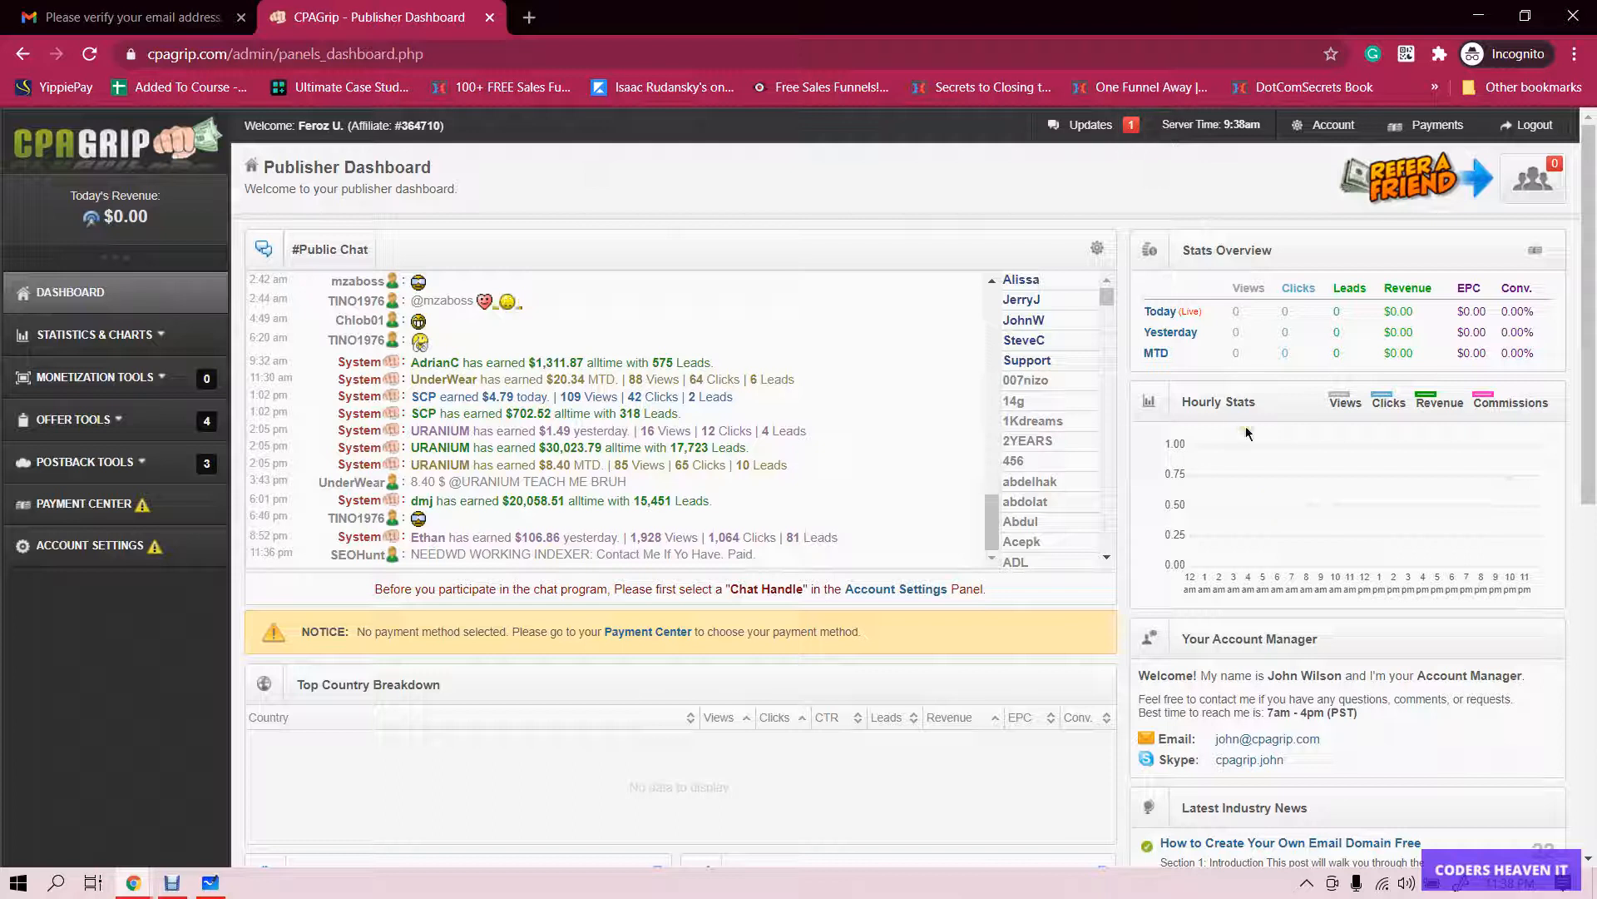
scroll(1202, 641, down, 1)
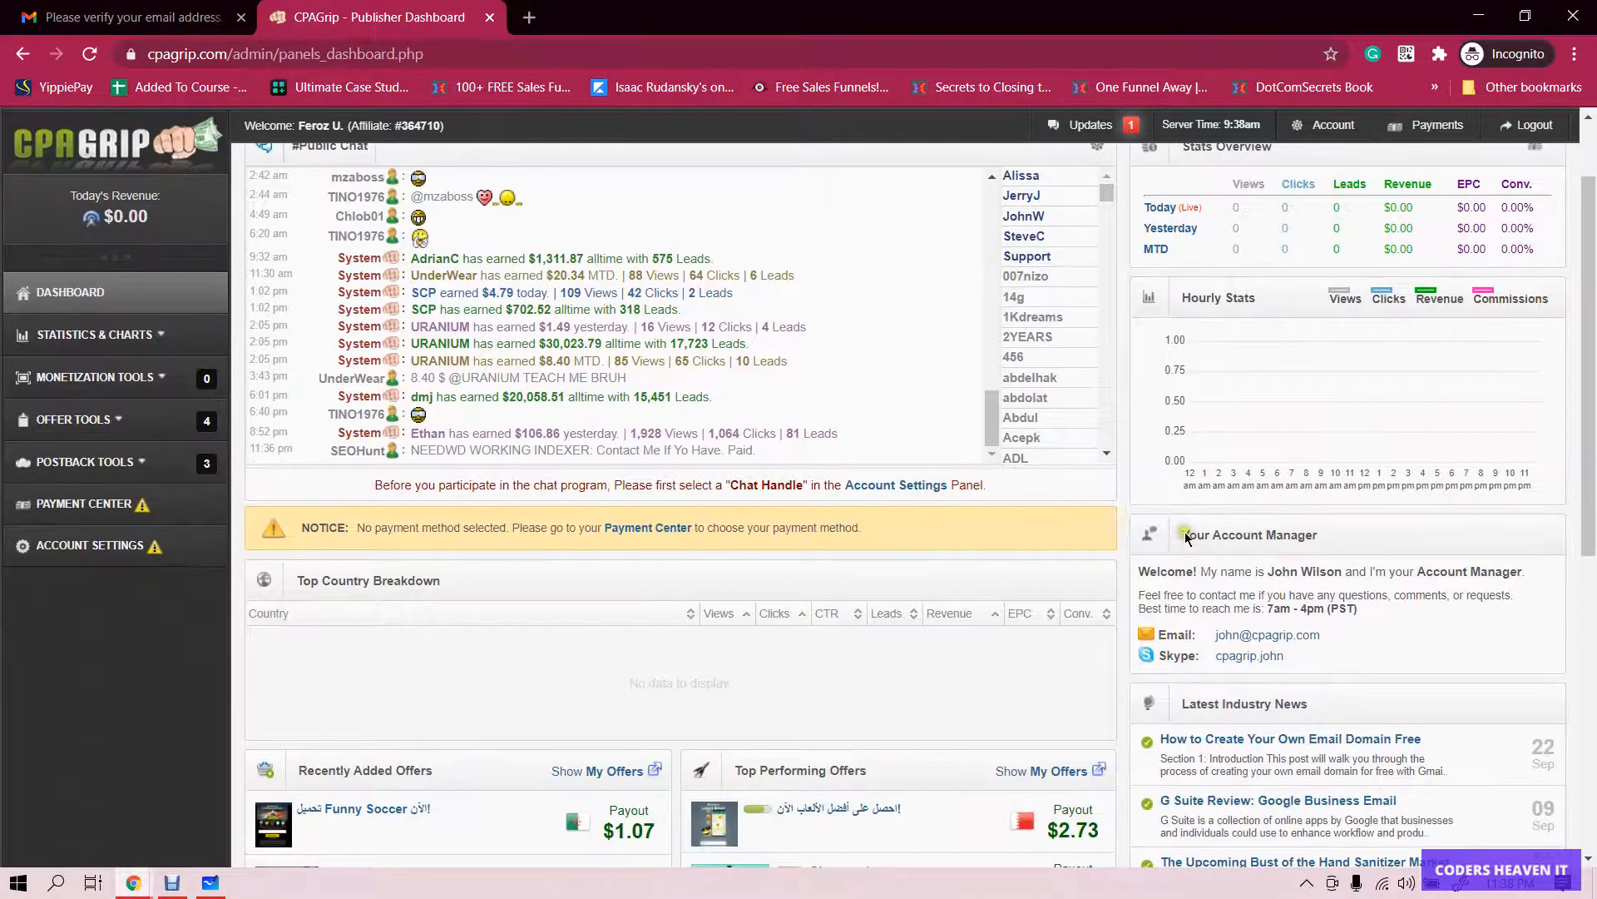
drag(1185, 533, 1340, 538)
click(1341, 538)
scroll(1117, 591, down, 4)
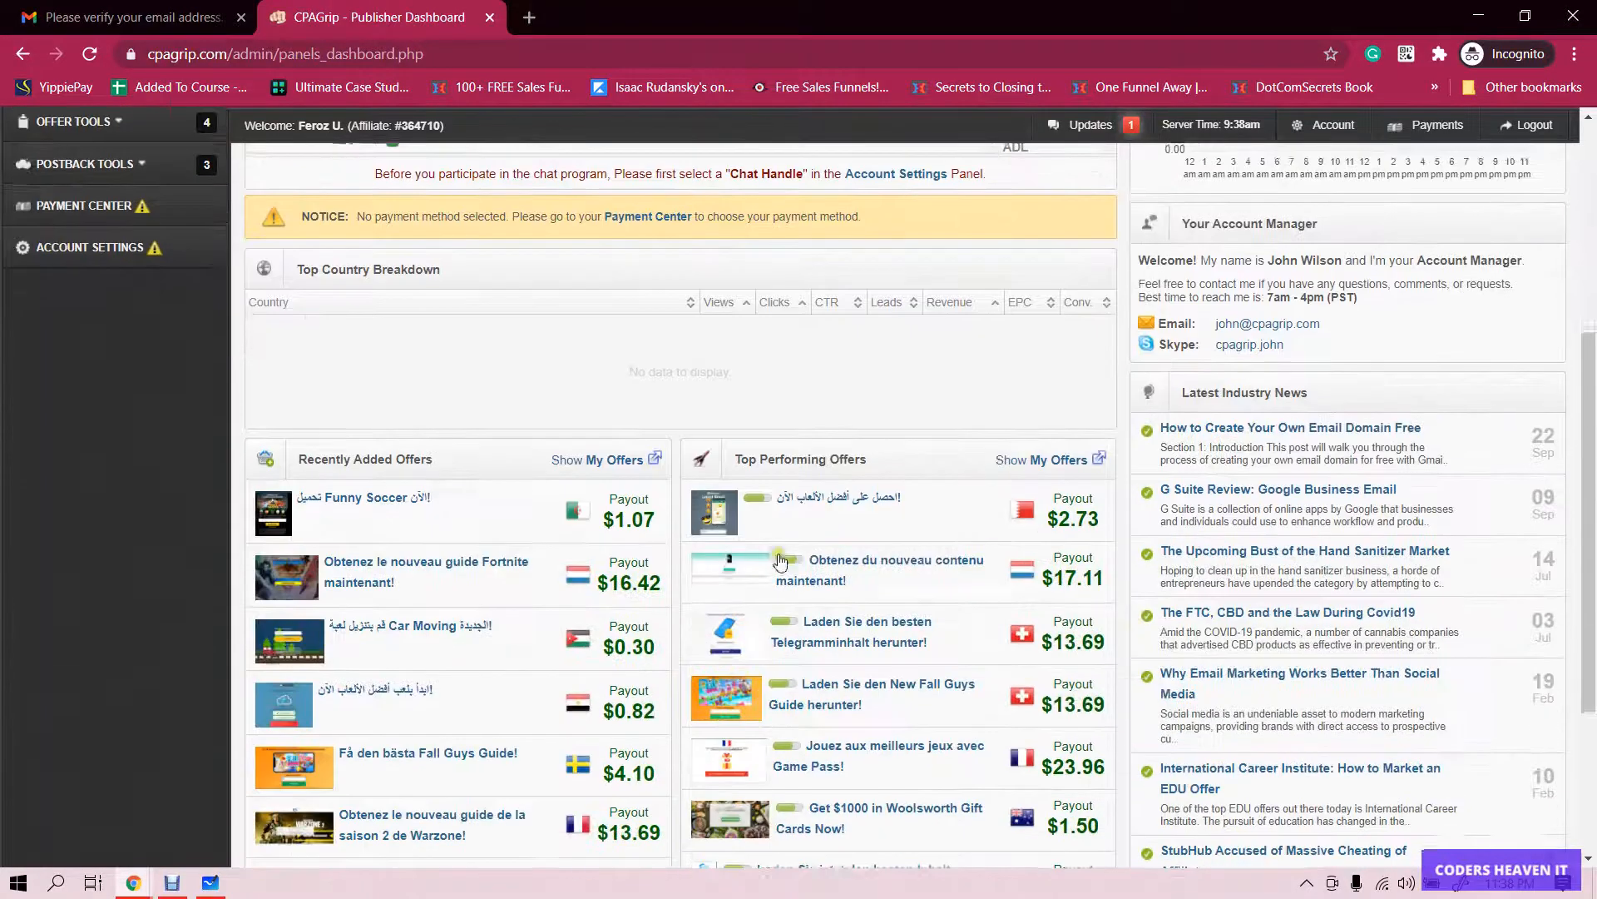
scroll(864, 520, down, 3)
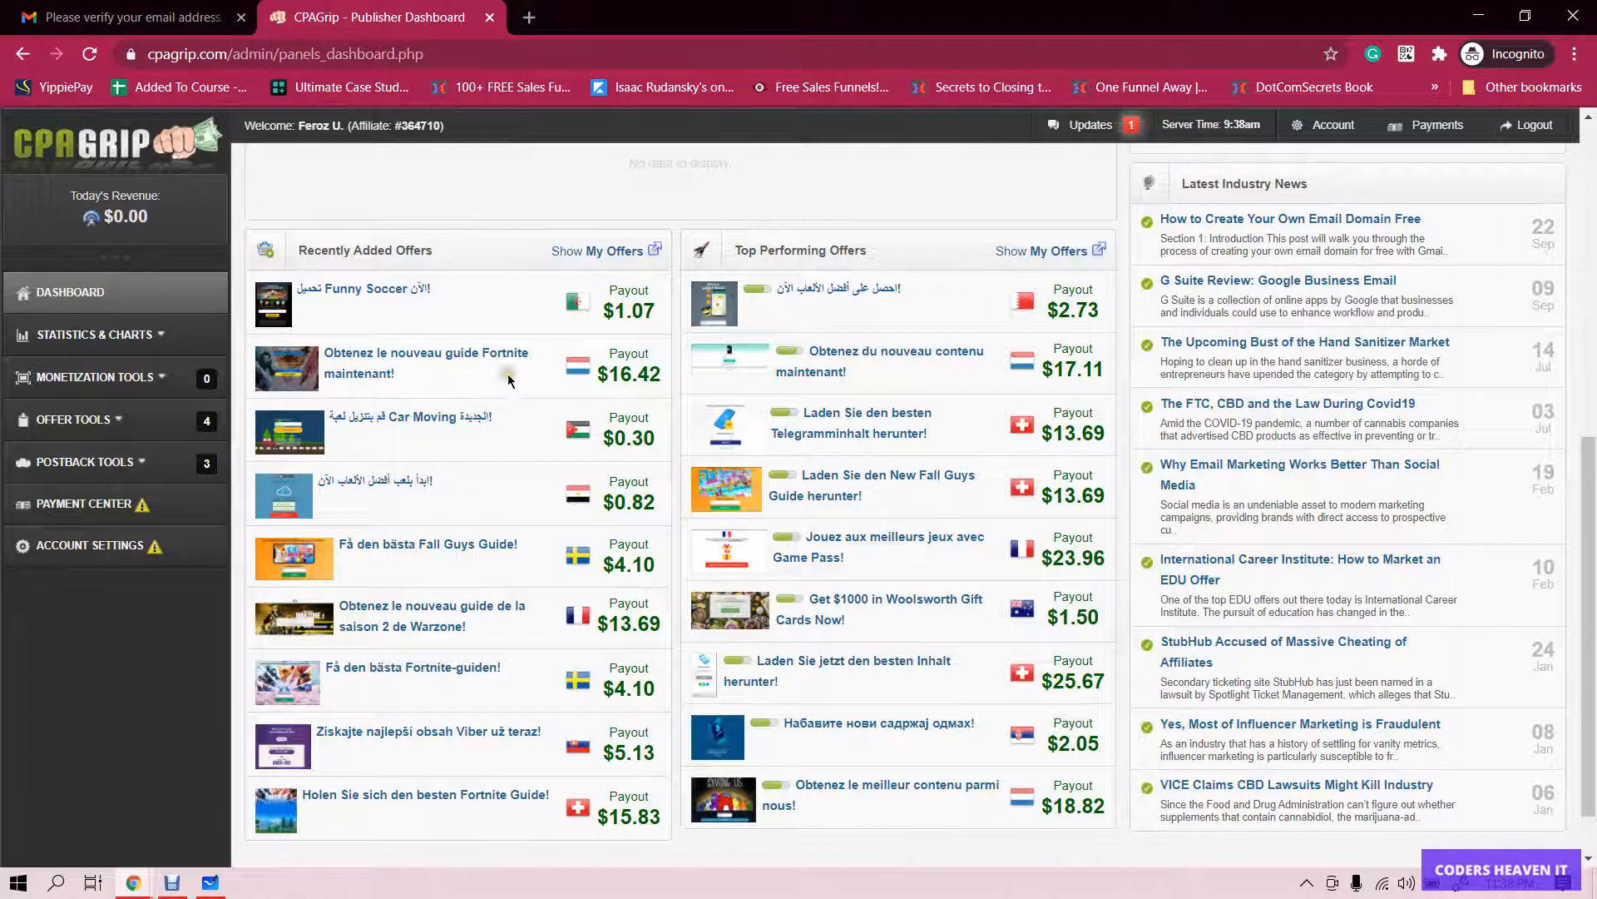
drag(614, 374, 678, 392)
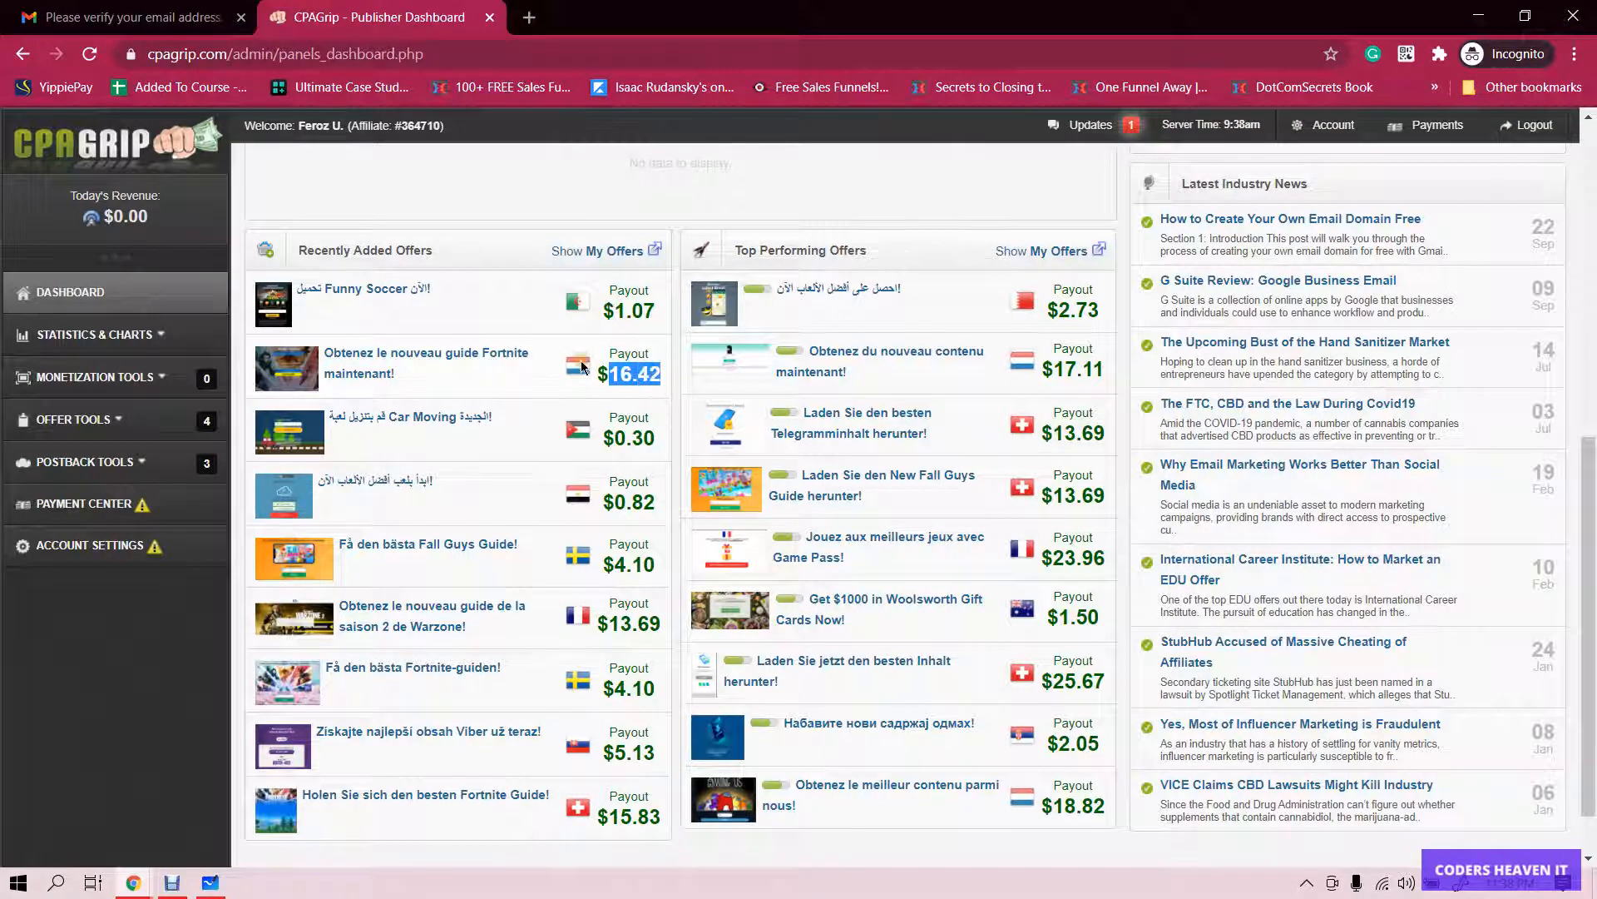
click(632, 389)
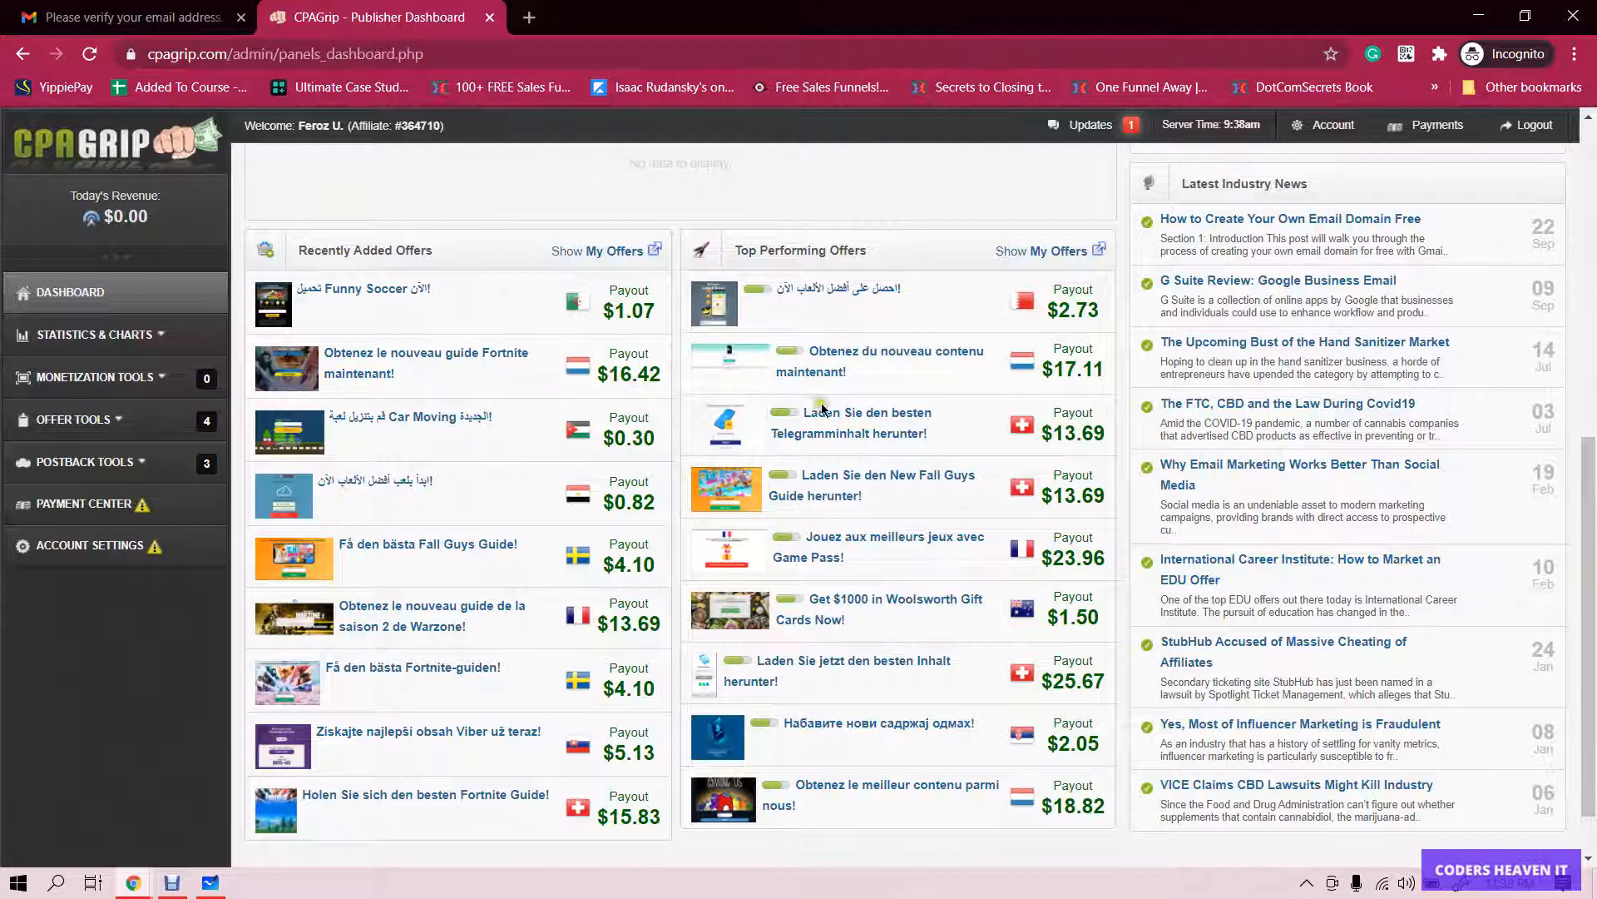
scroll(1033, 302, down, 1)
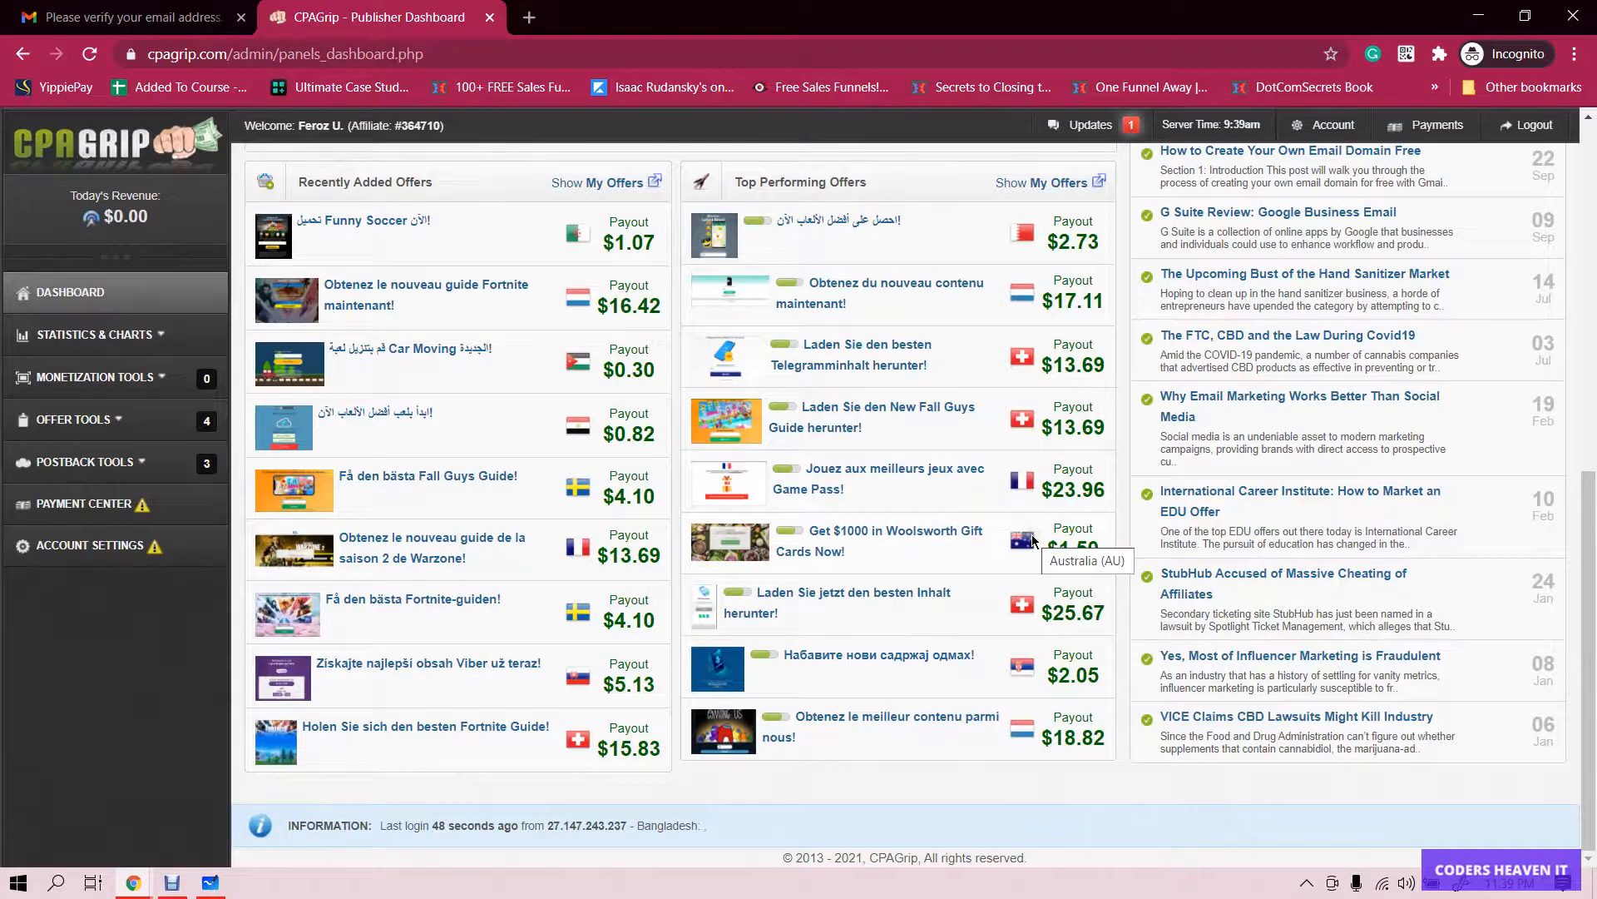
scroll(1048, 524, up, 8)
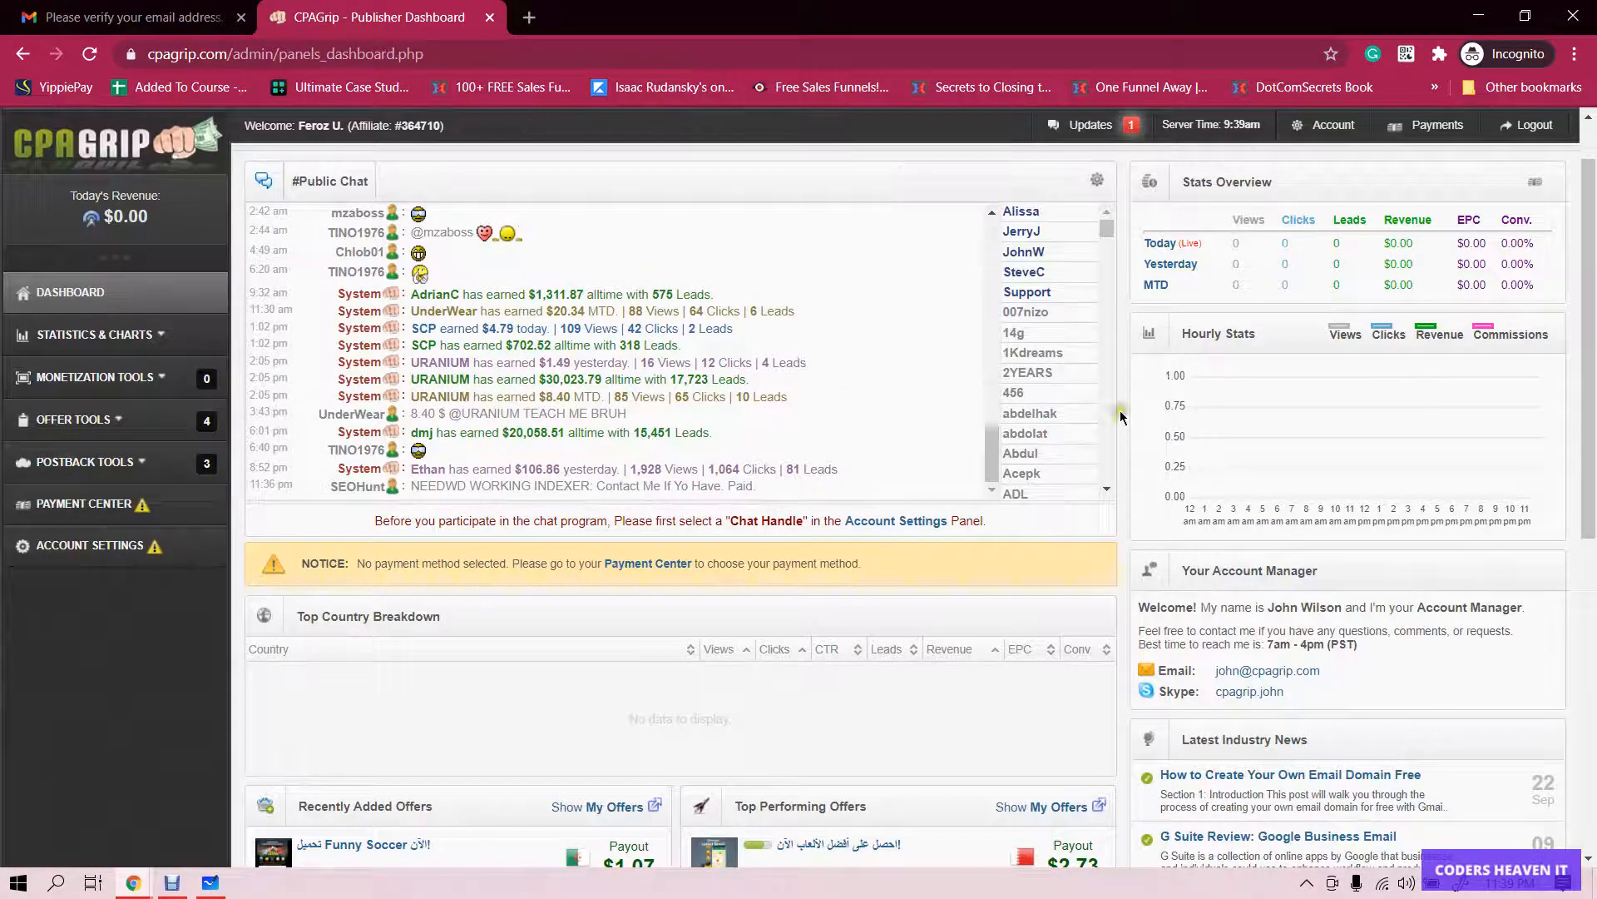
- Open Account Settings, fill Address Line 1 from the saved autofill suggestion, then reload
click(906, 527)
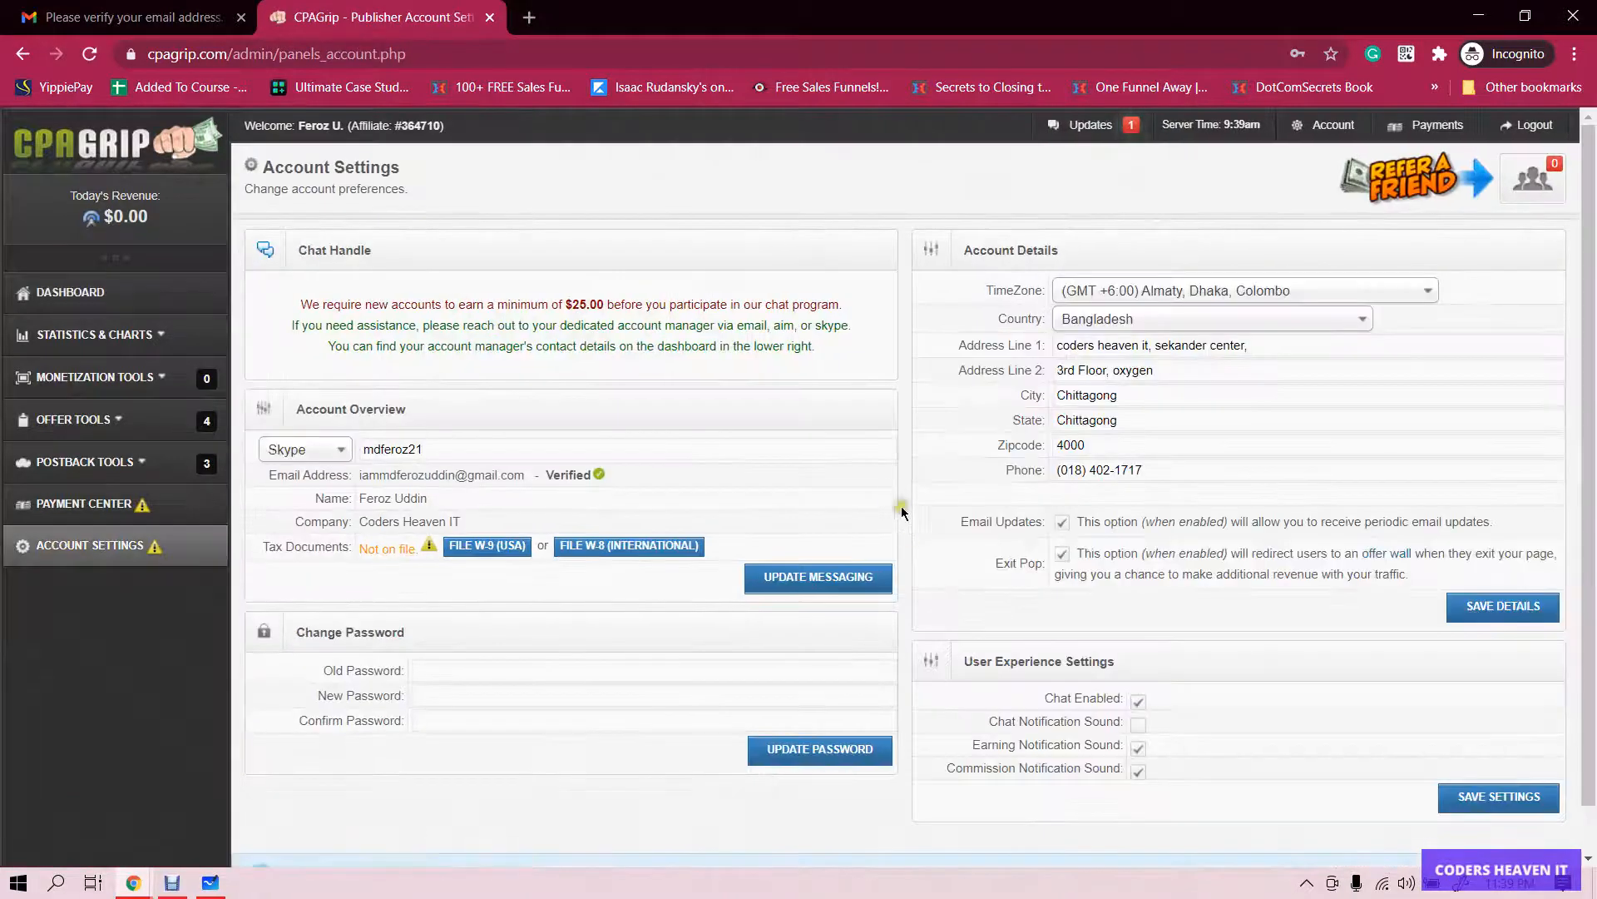
drag(565, 304, 609, 299)
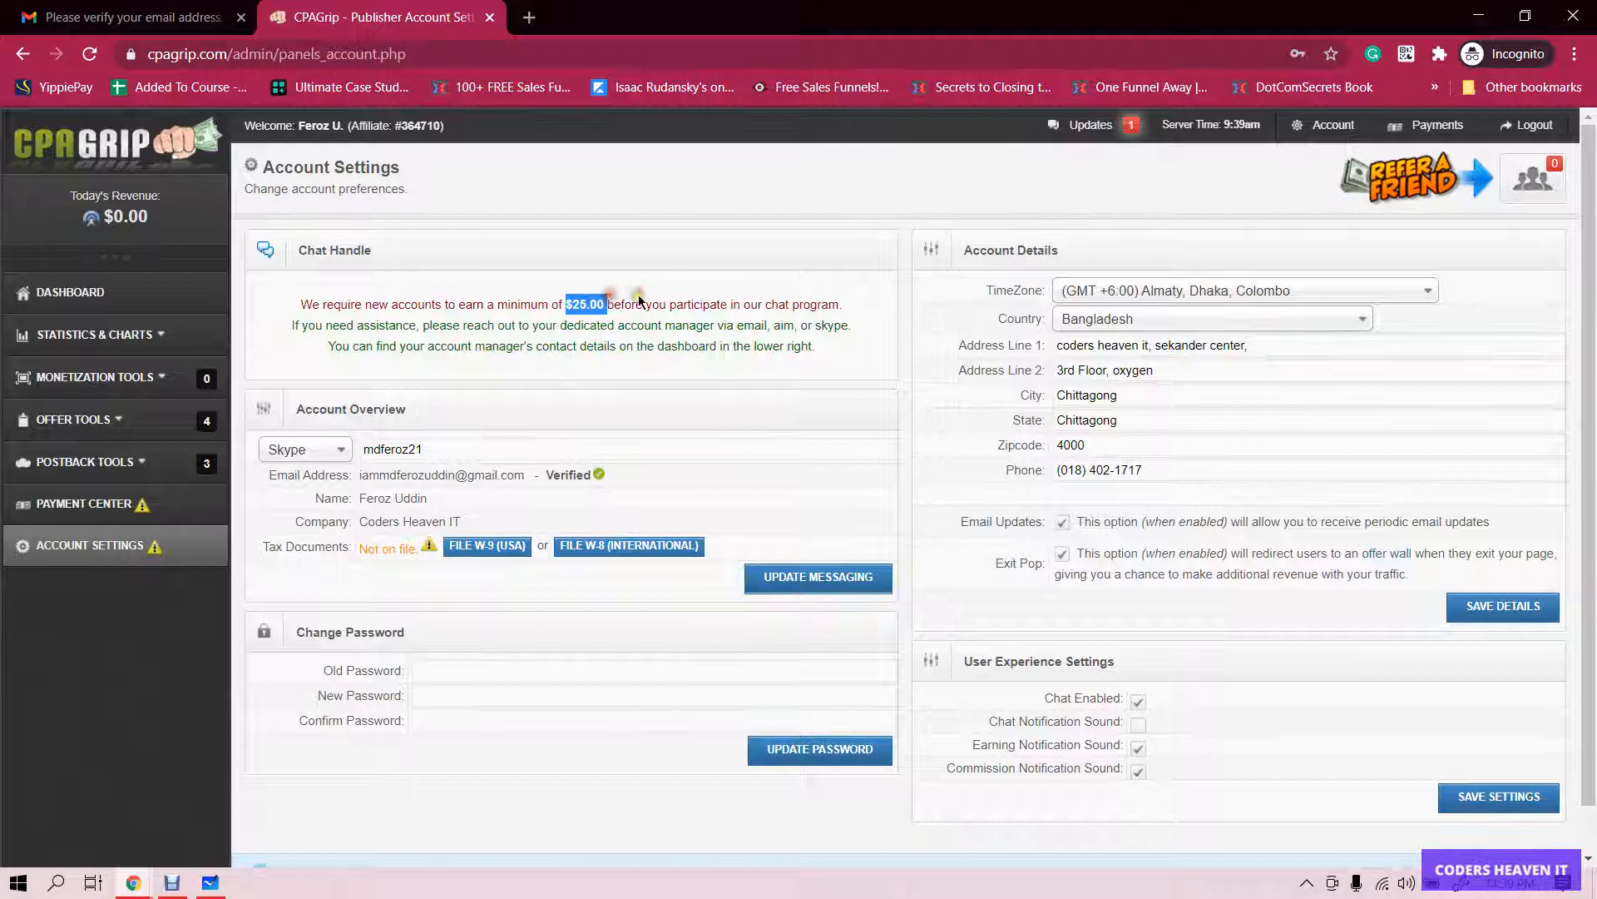
click(644, 299)
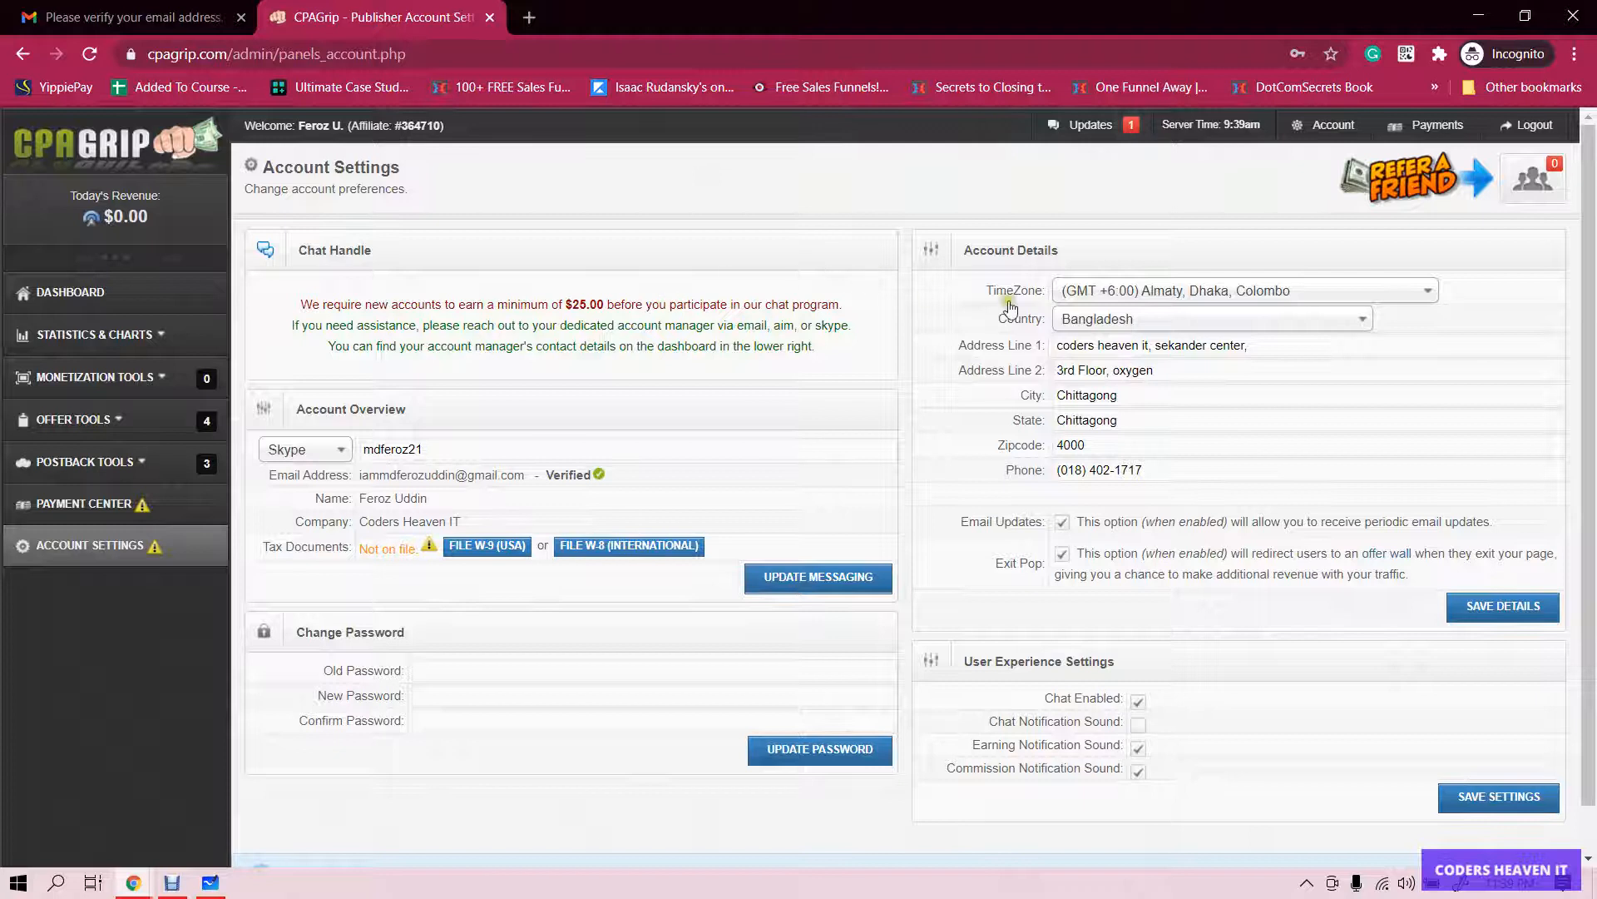
click(1147, 348)
key(Down)
key(Return)
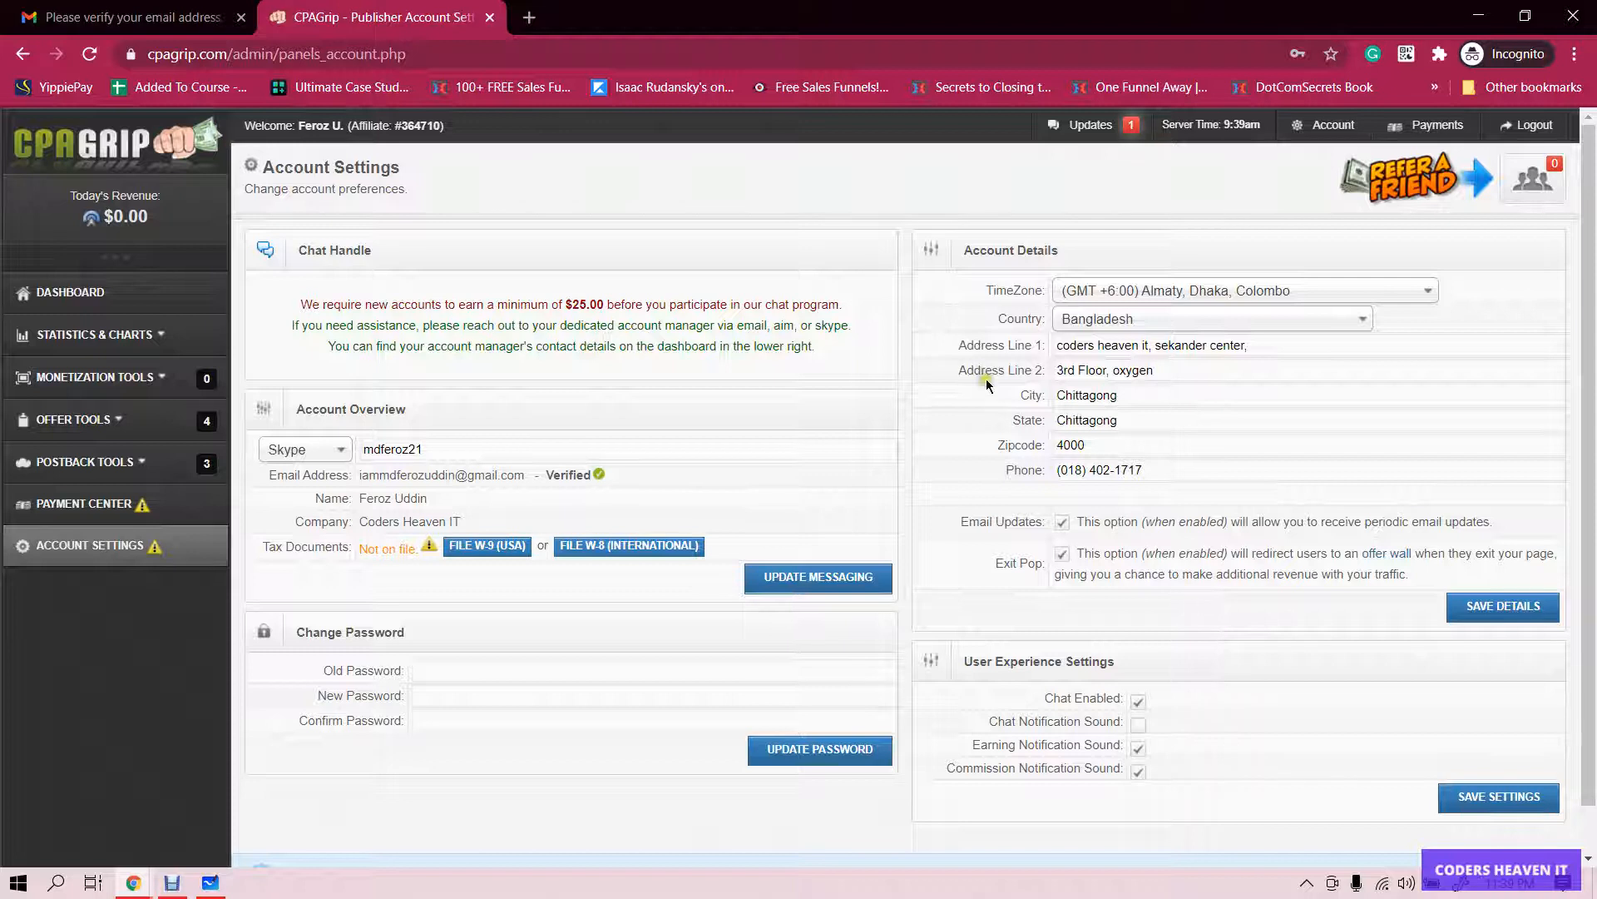
scroll(986, 393, down, 1)
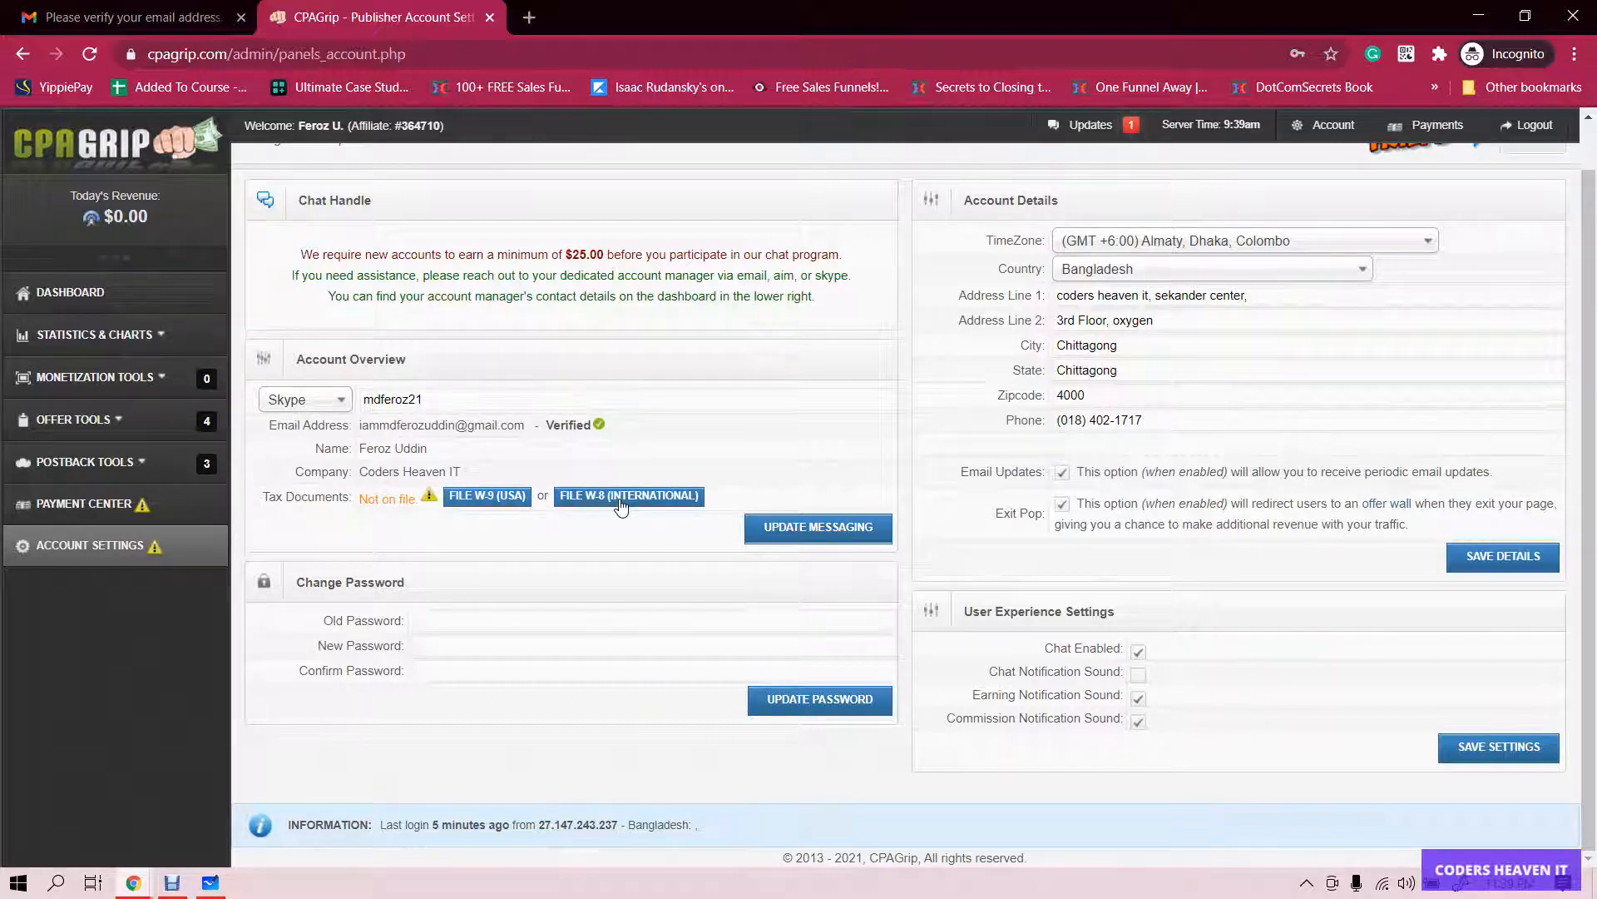
click(138, 553)
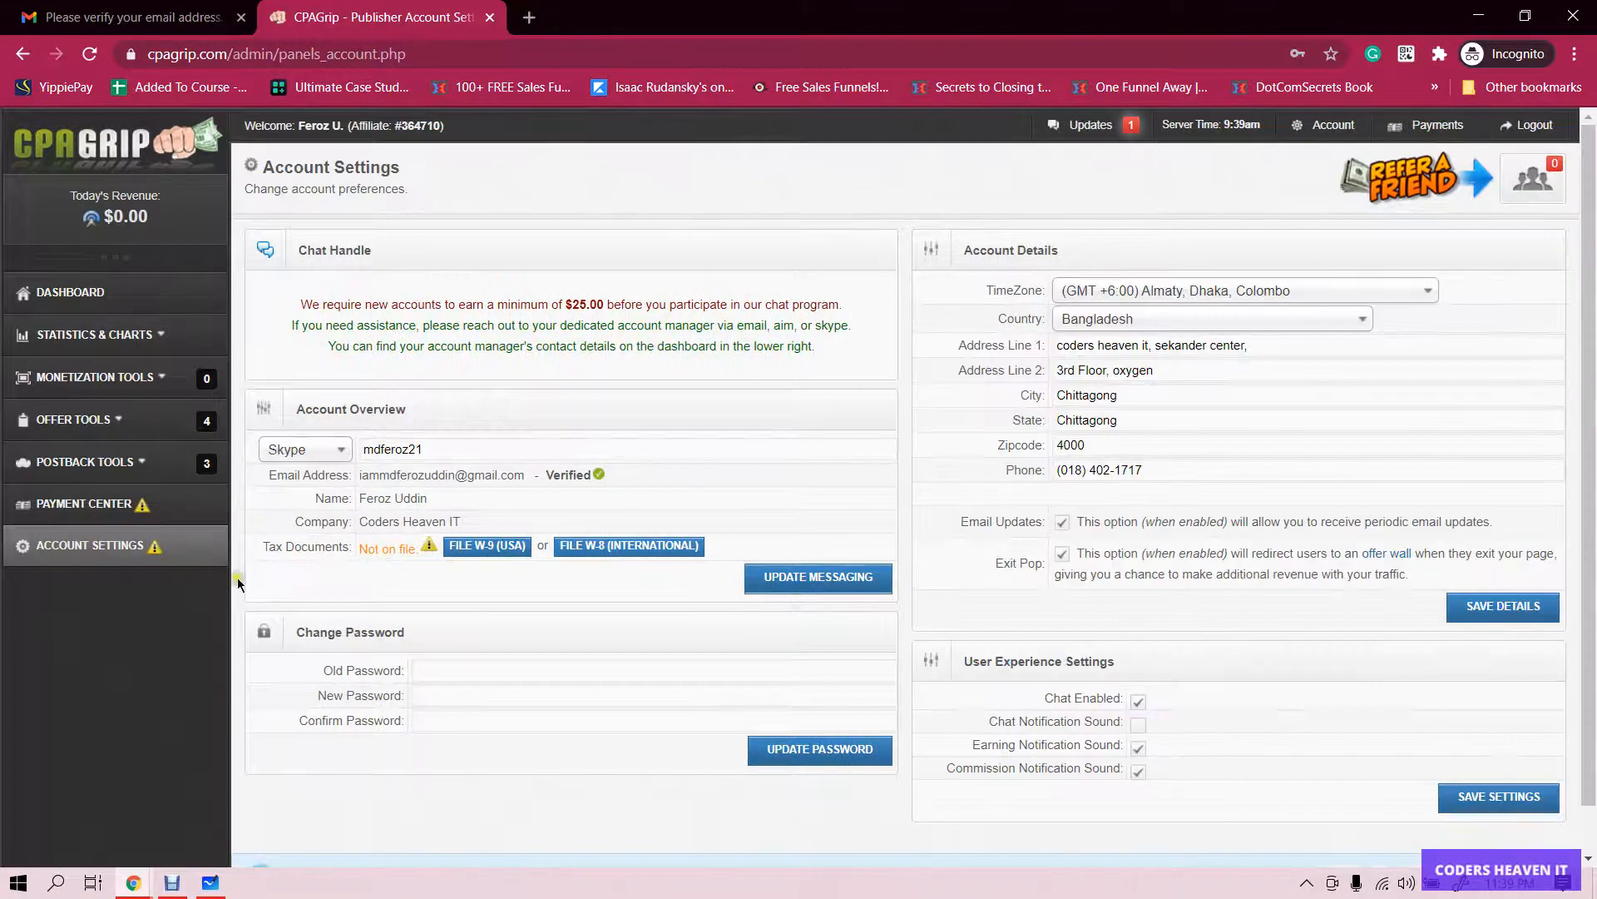
- Start the W-8 tax form and enter Bangladesh as the country of citizenship
click(630, 549)
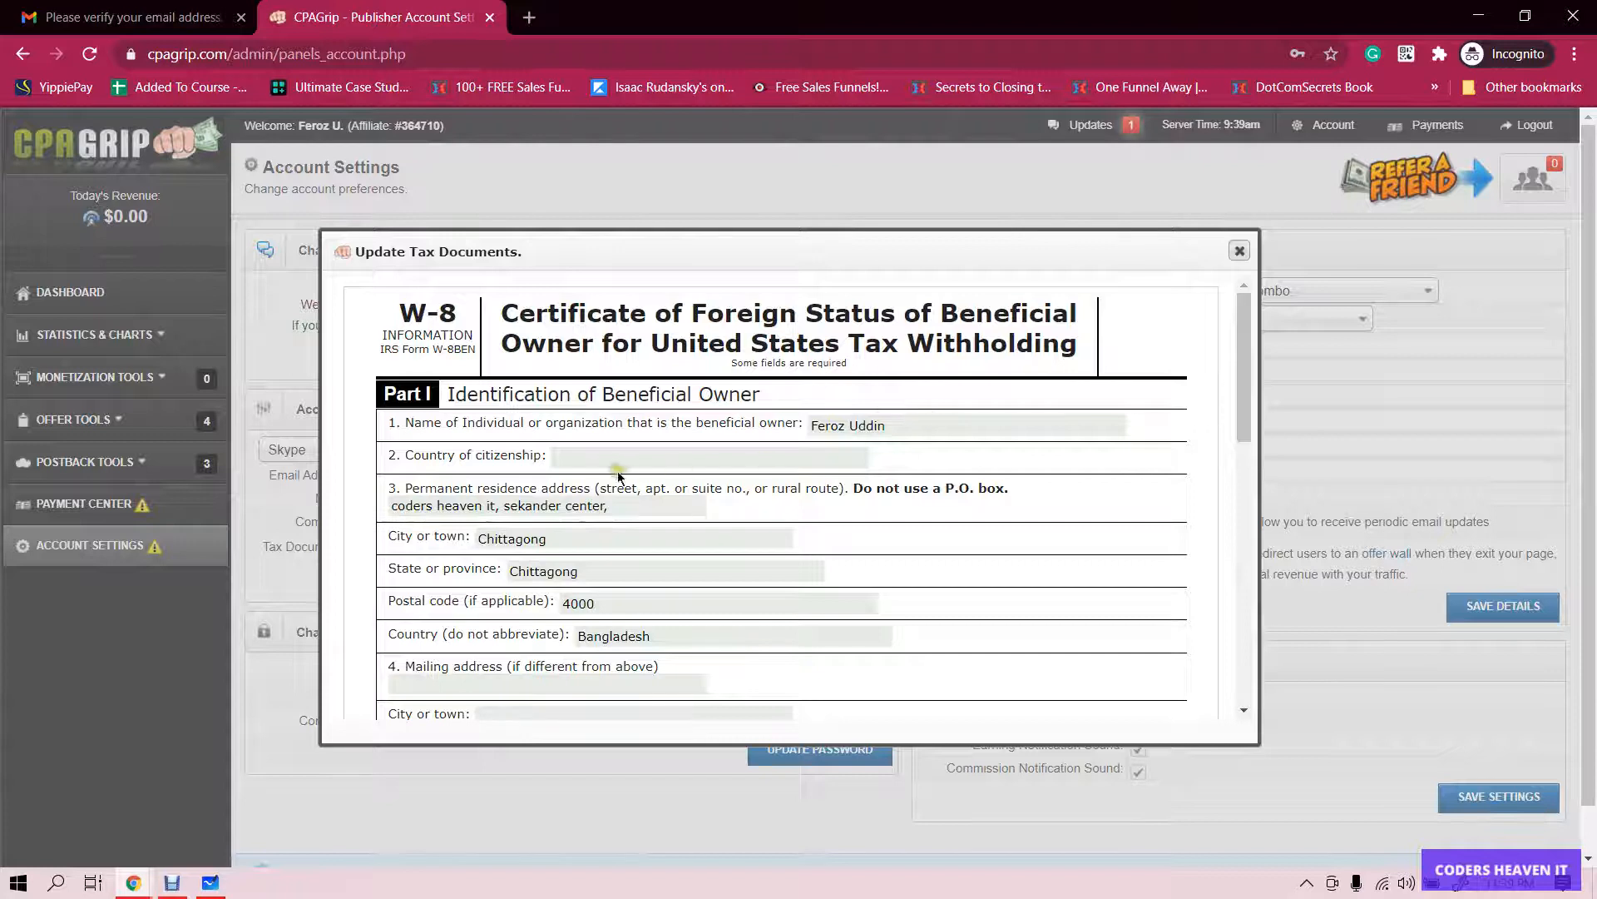
click(597, 453)
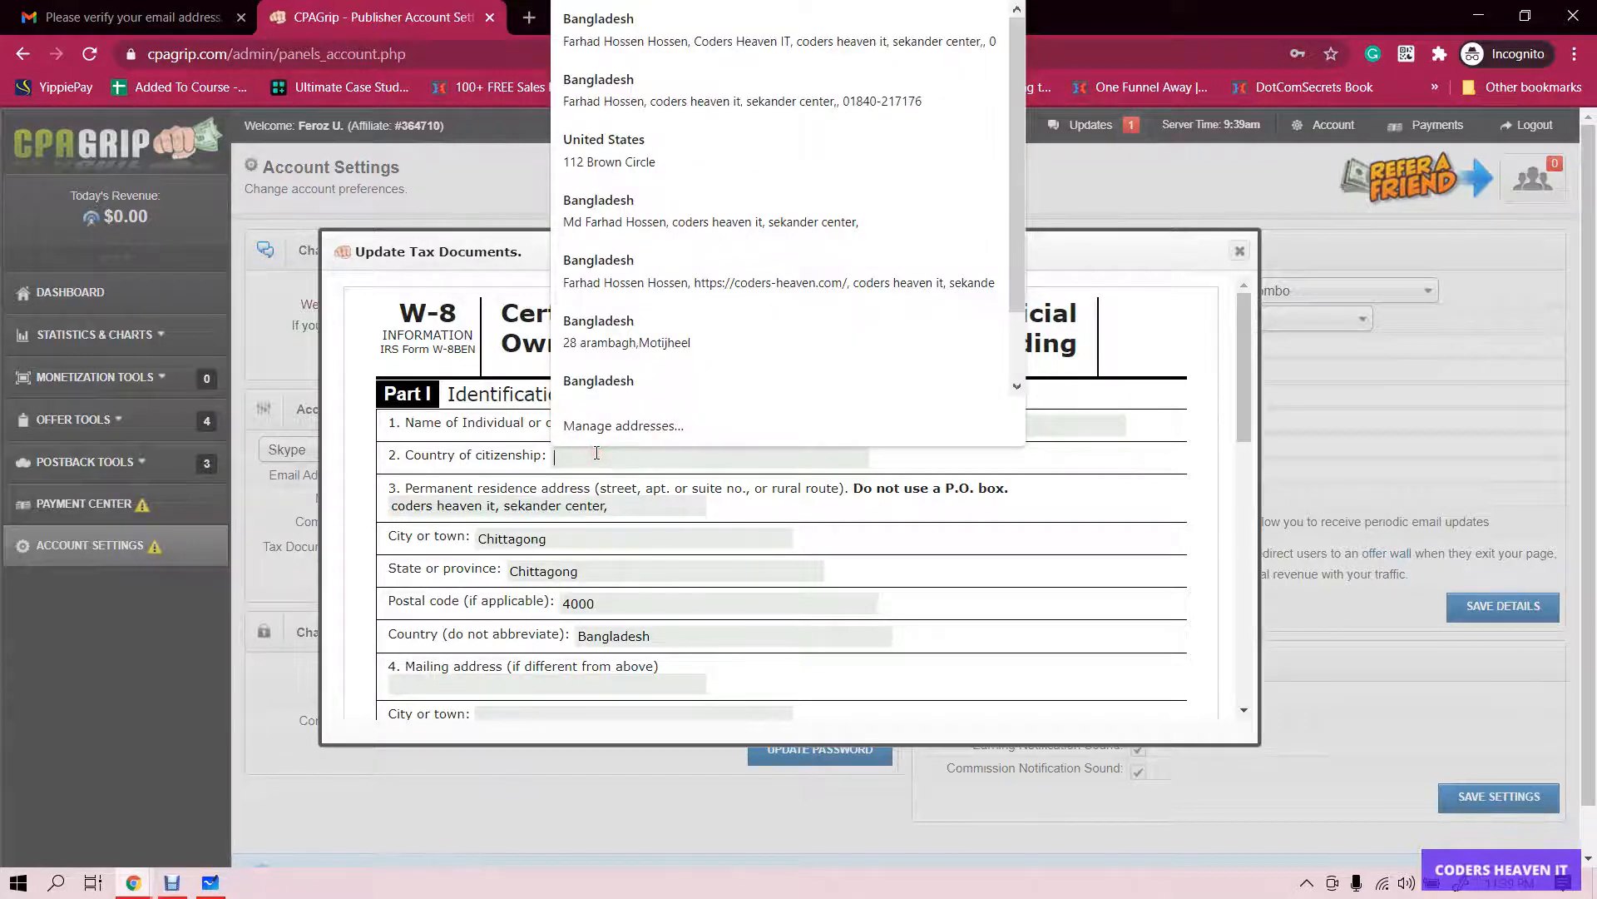
text(Bangladesh)
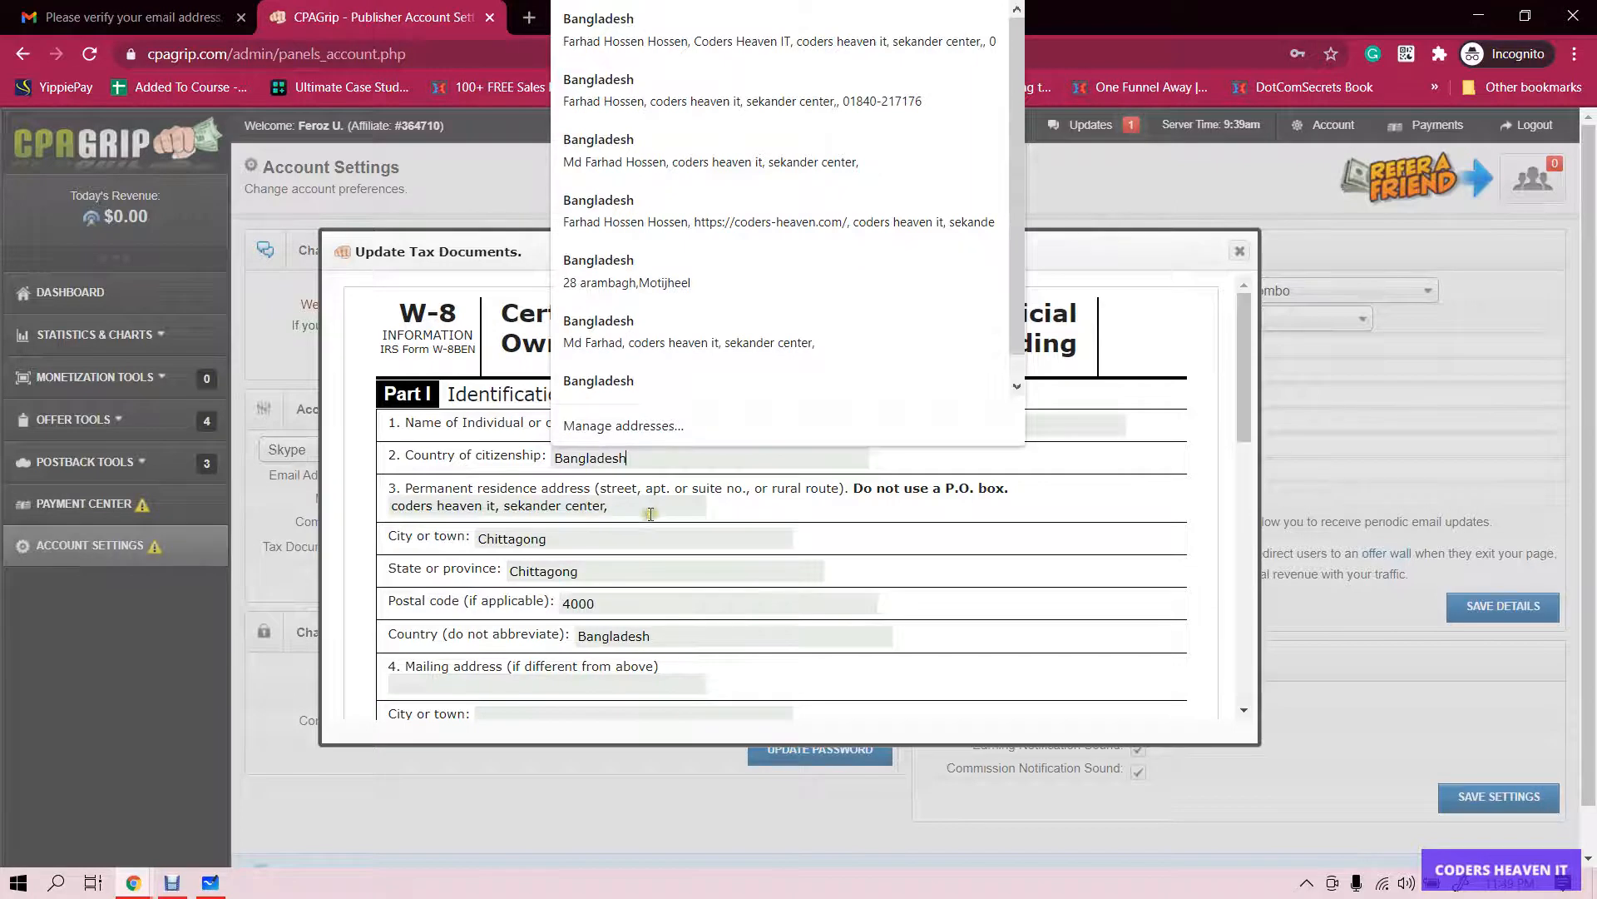
- Scroll to item 5, mark the taxpayer identification number as N/A, and select Date of birth
scroll(590, 557, down, 1)
scroll(651, 569, down, 1)
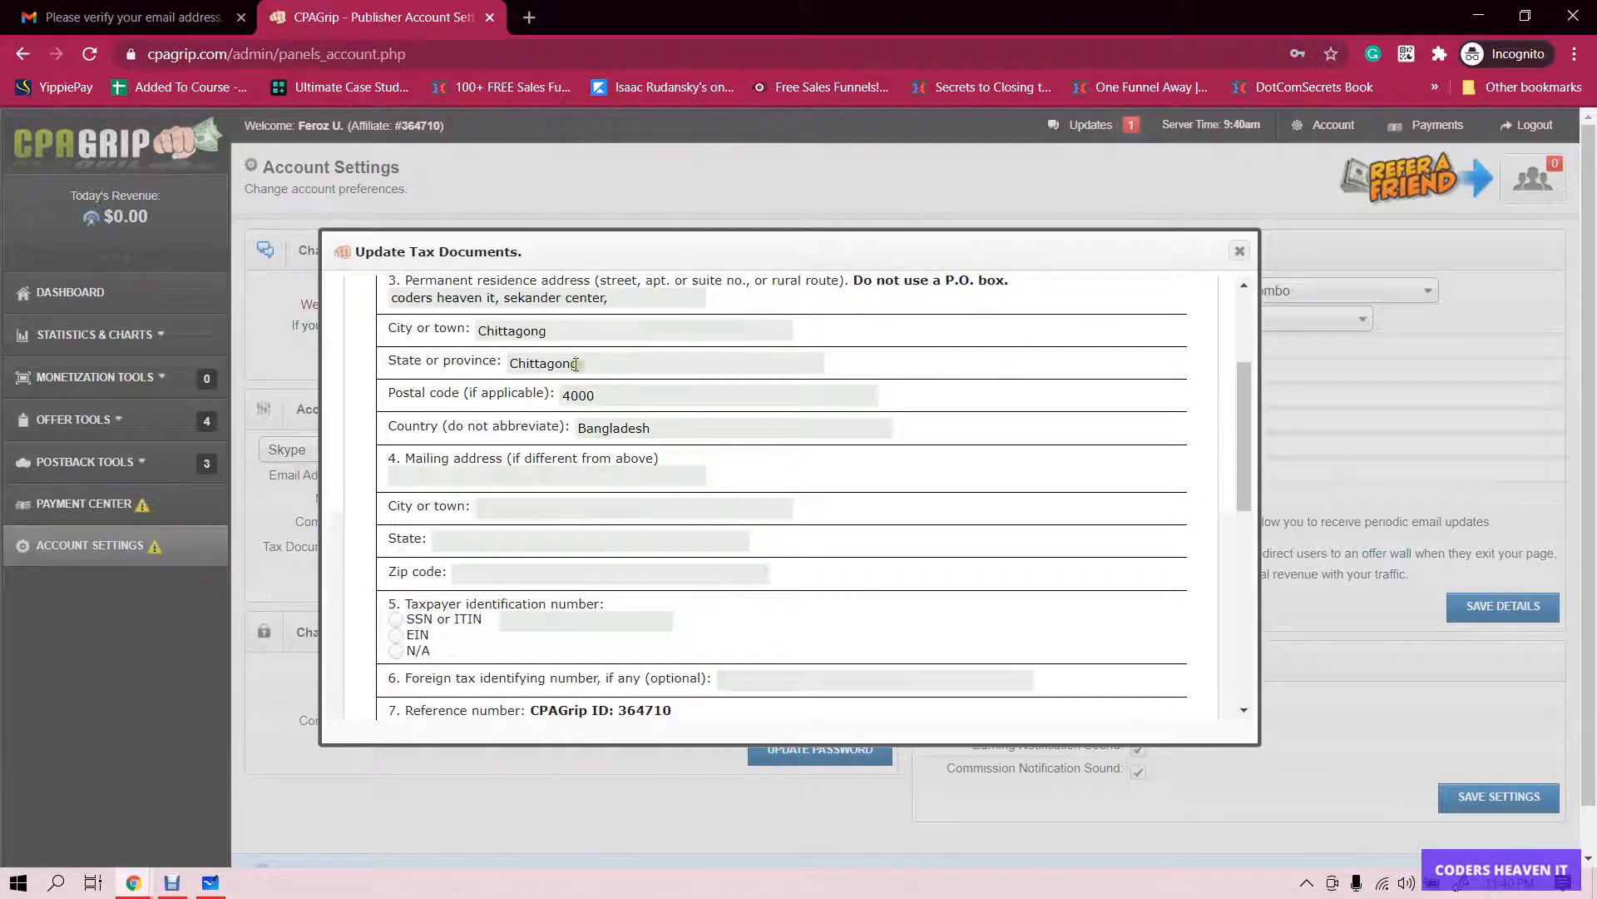
scroll(566, 474, down, 1)
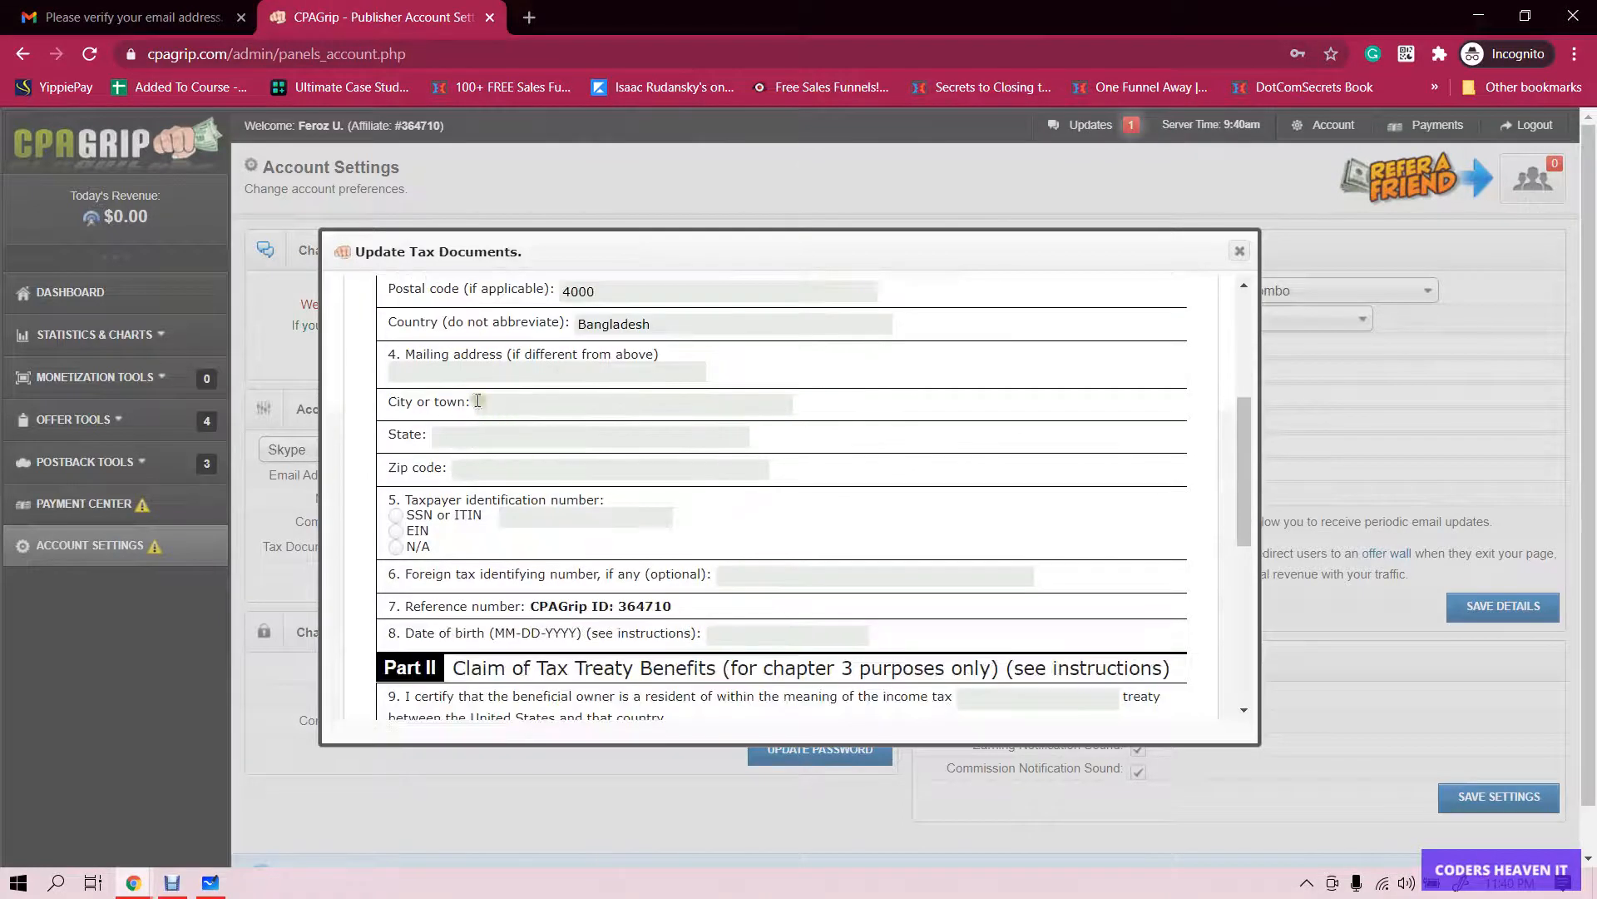
scroll(553, 366, up, 1)
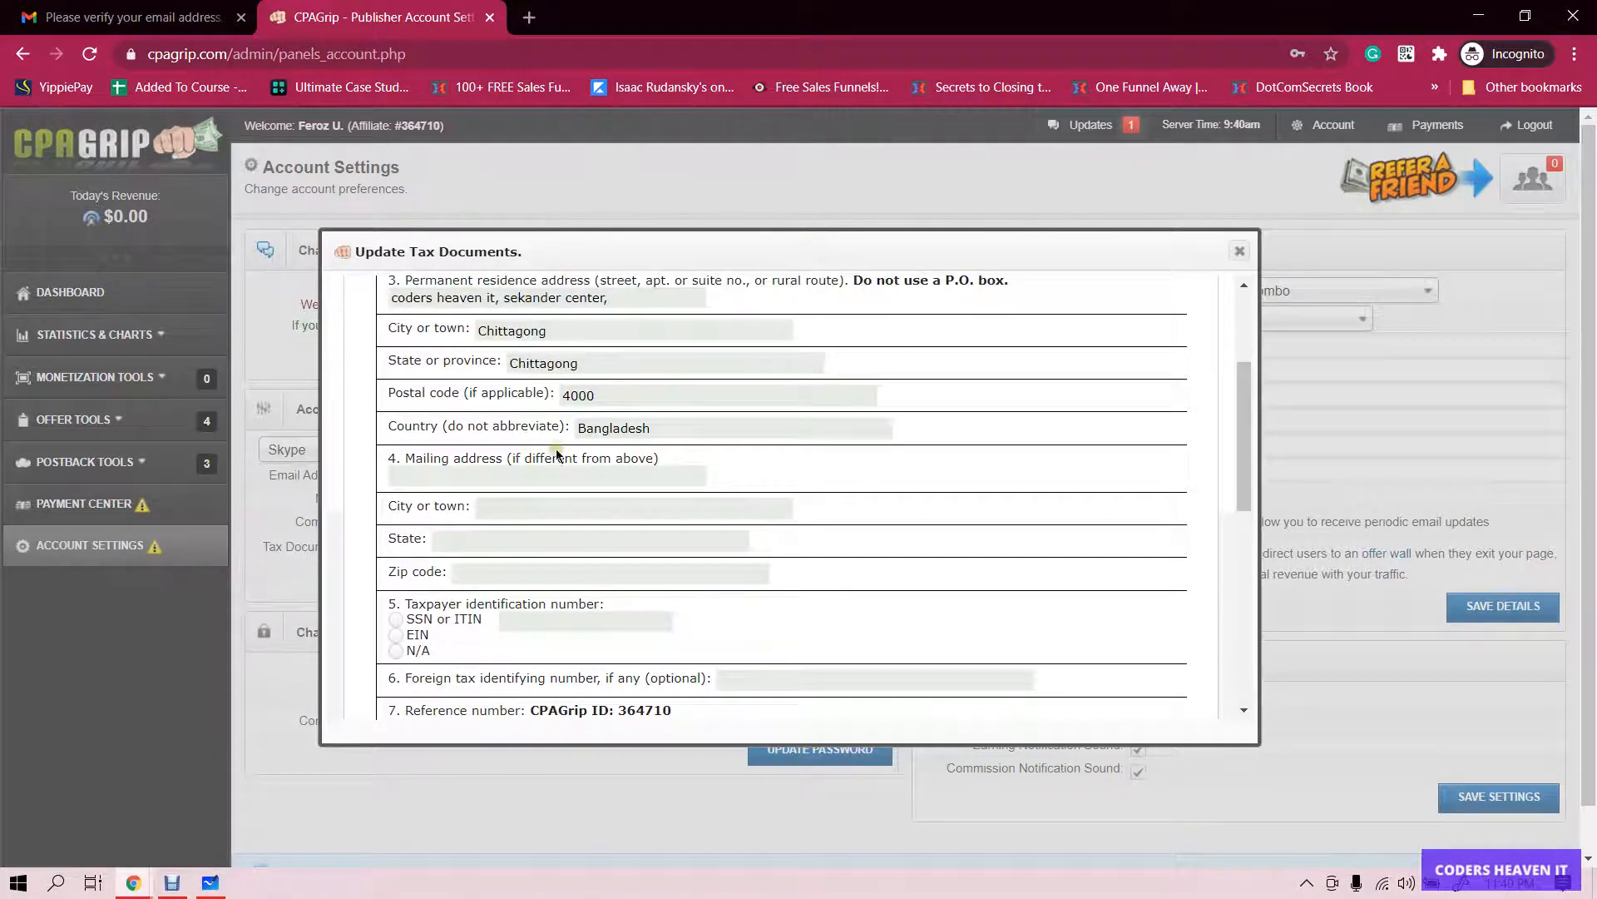
scroll(504, 474, down, 1)
scroll(478, 458, down, 1)
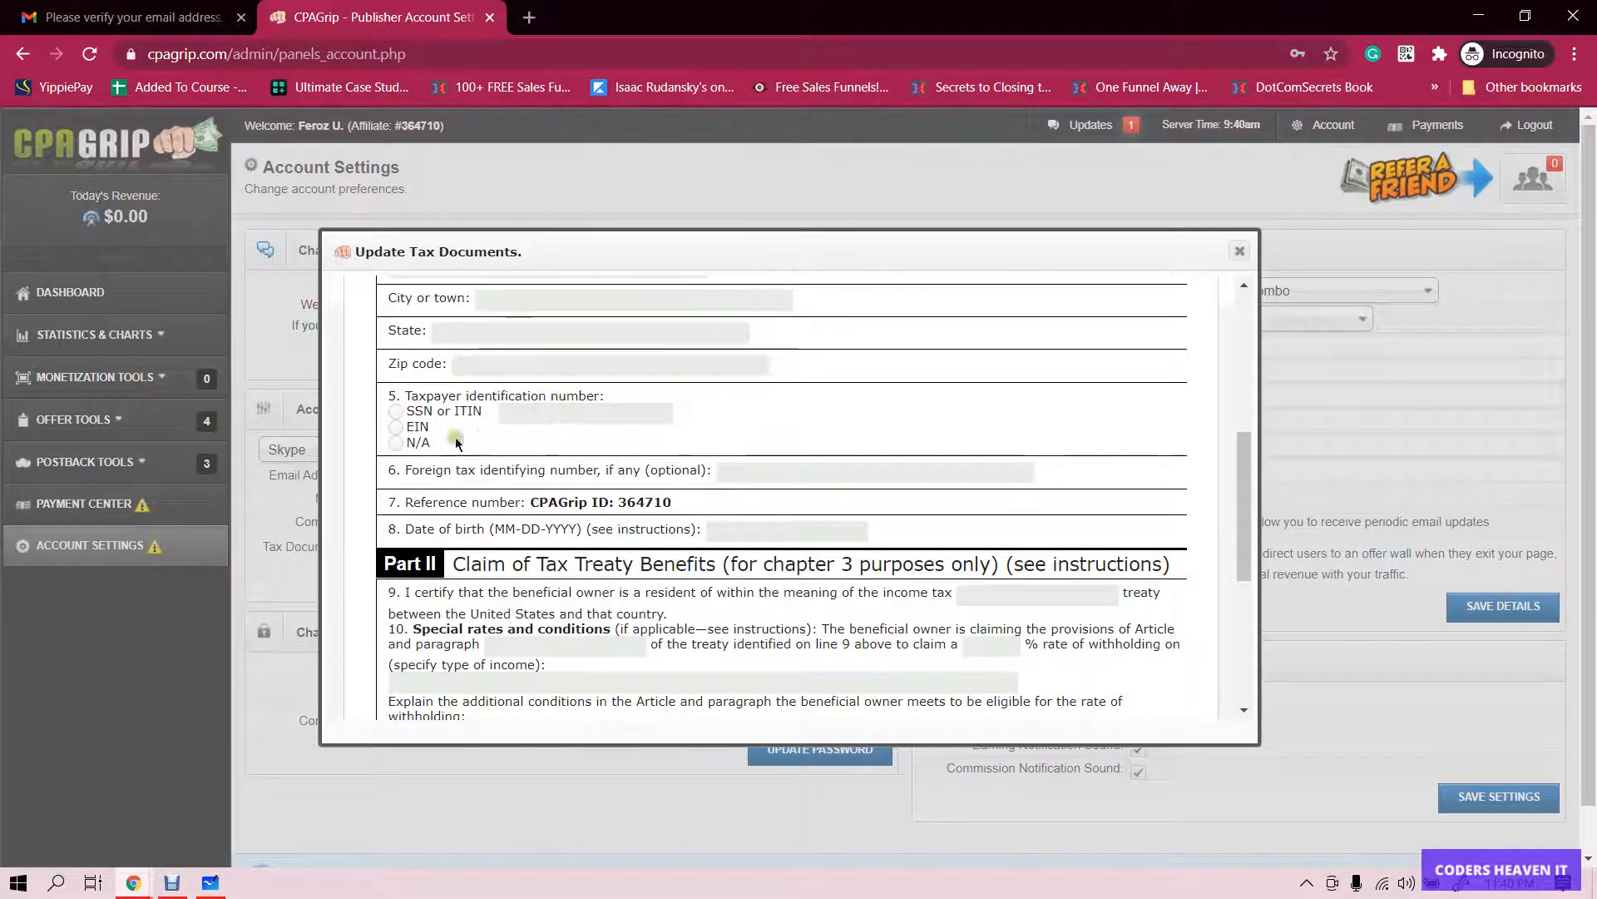
click(396, 442)
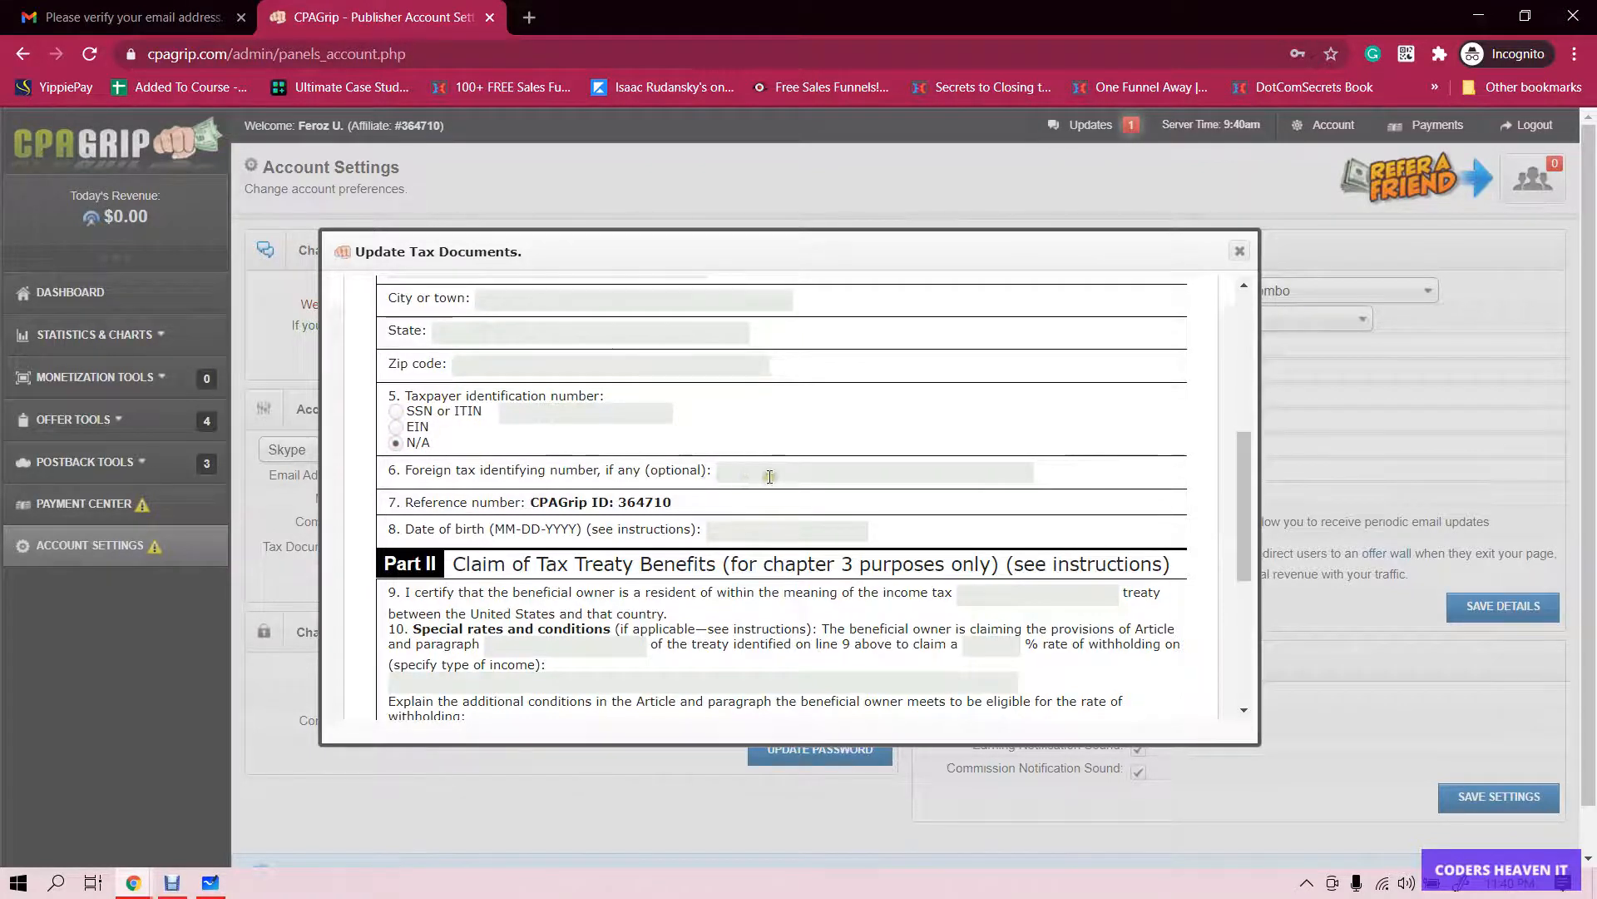
scroll(769, 477, down, 1)
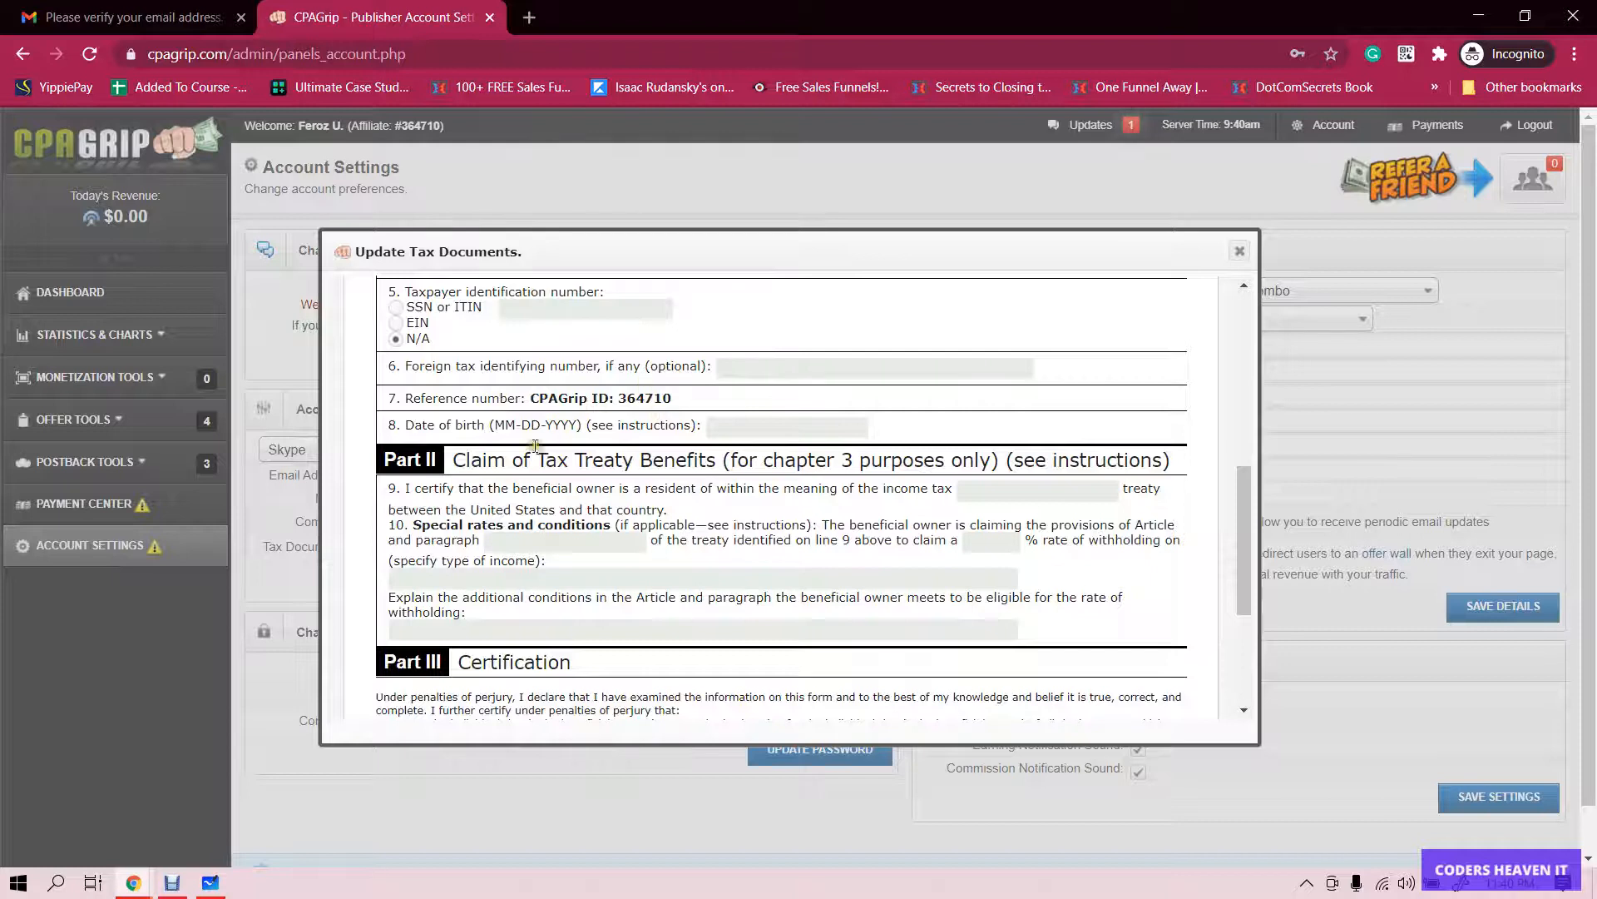
click(738, 424)
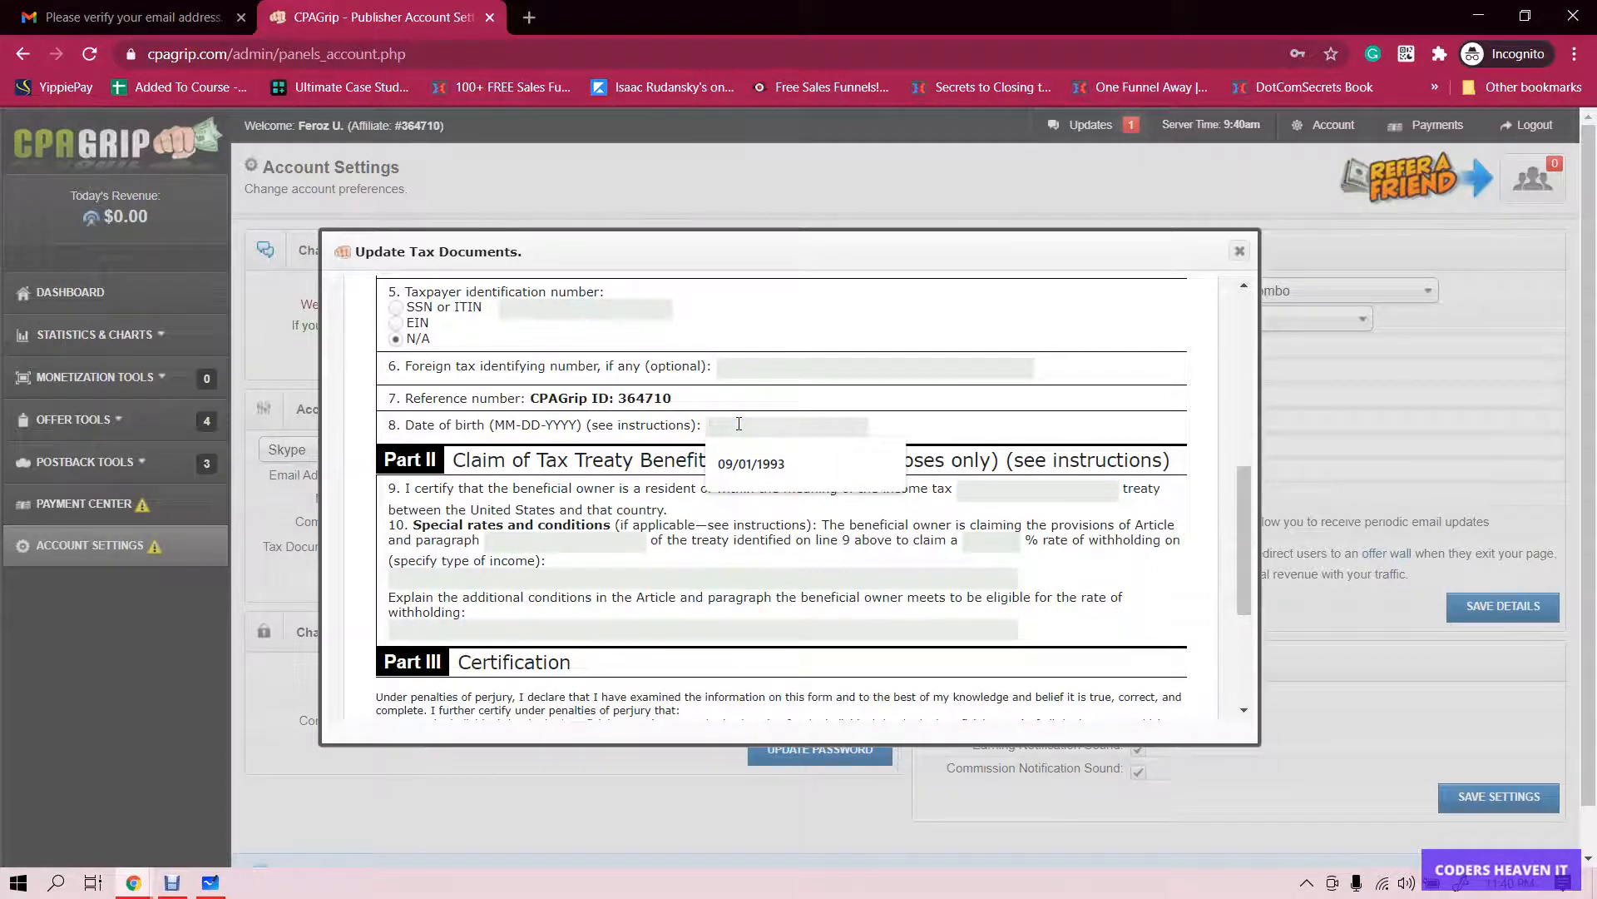
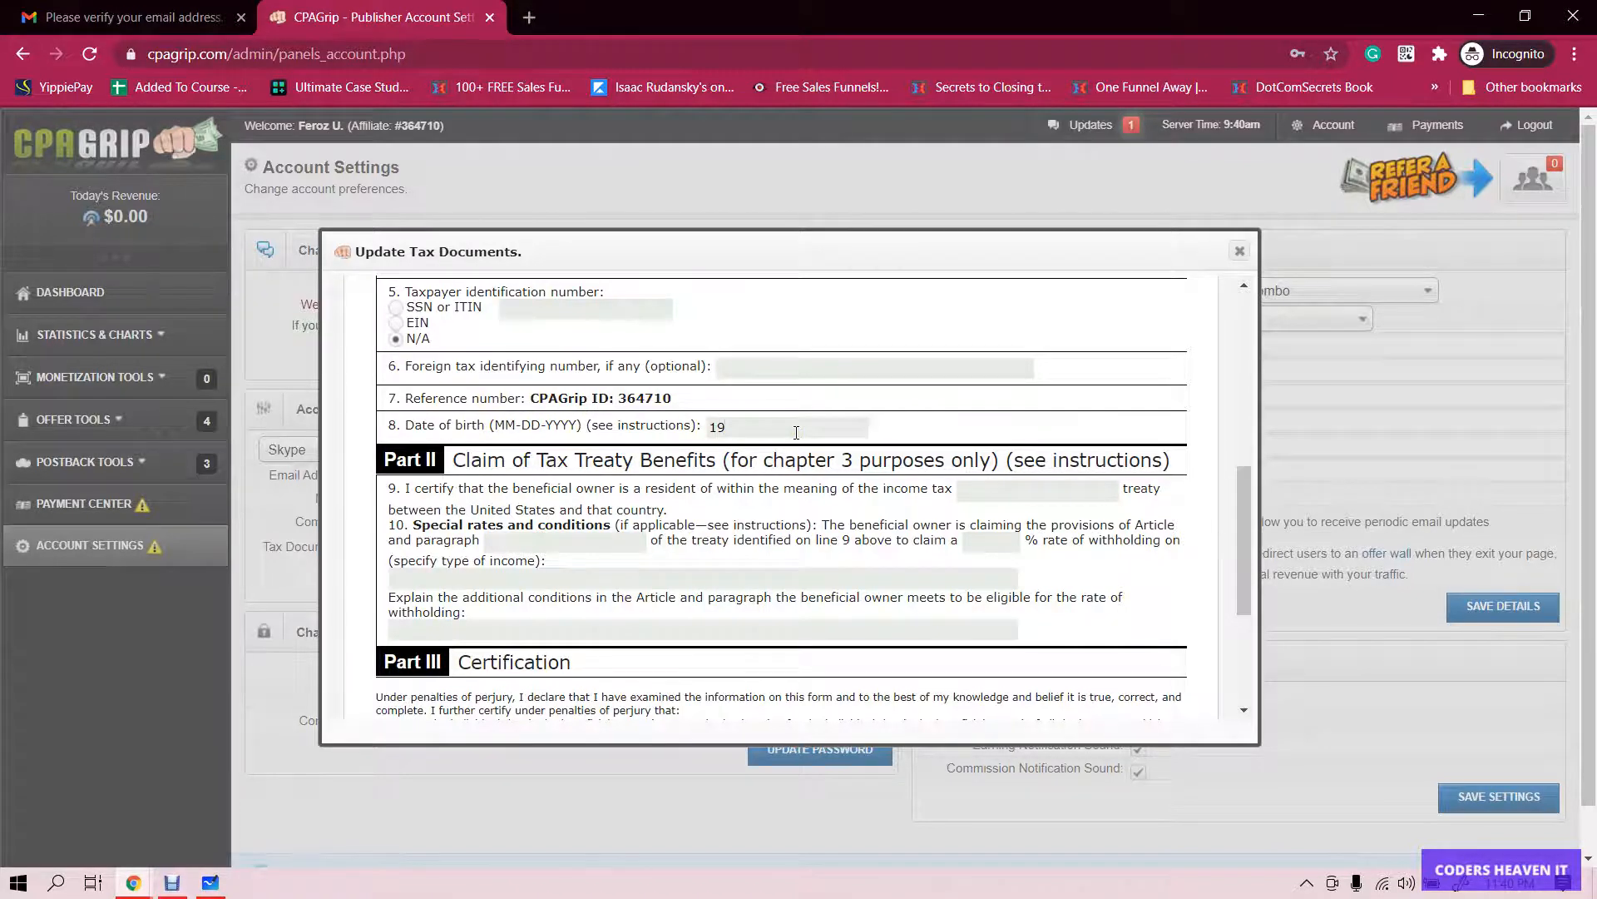
- Sign the Signature of beneficial owner field with the owner's name
scroll(787, 475, down, 1)
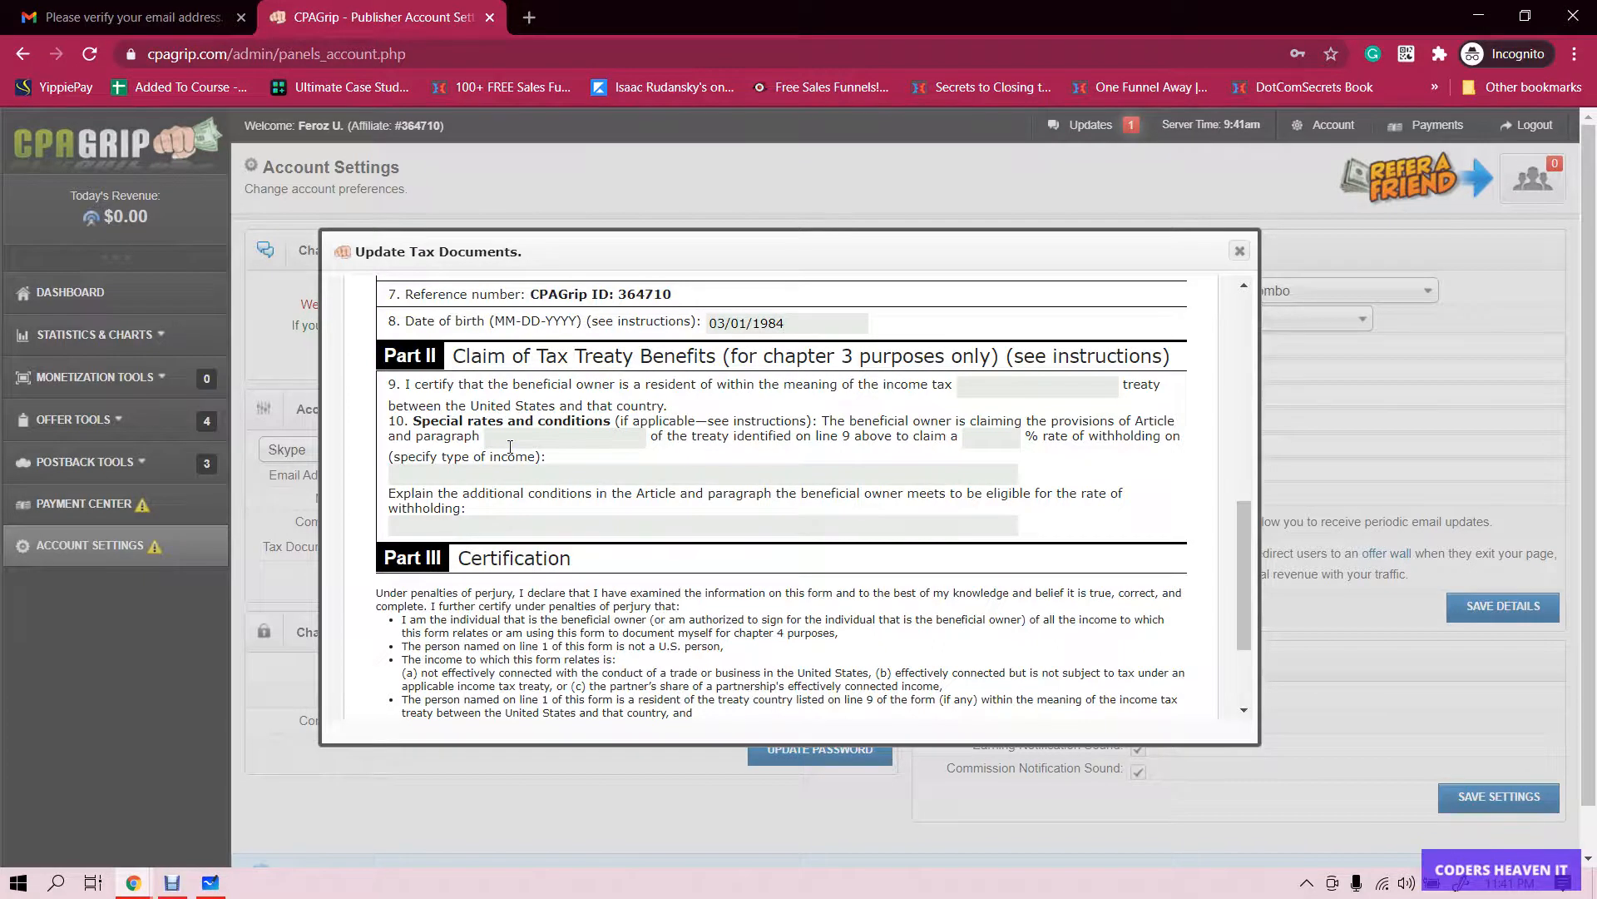
scroll(510, 447, down, 3)
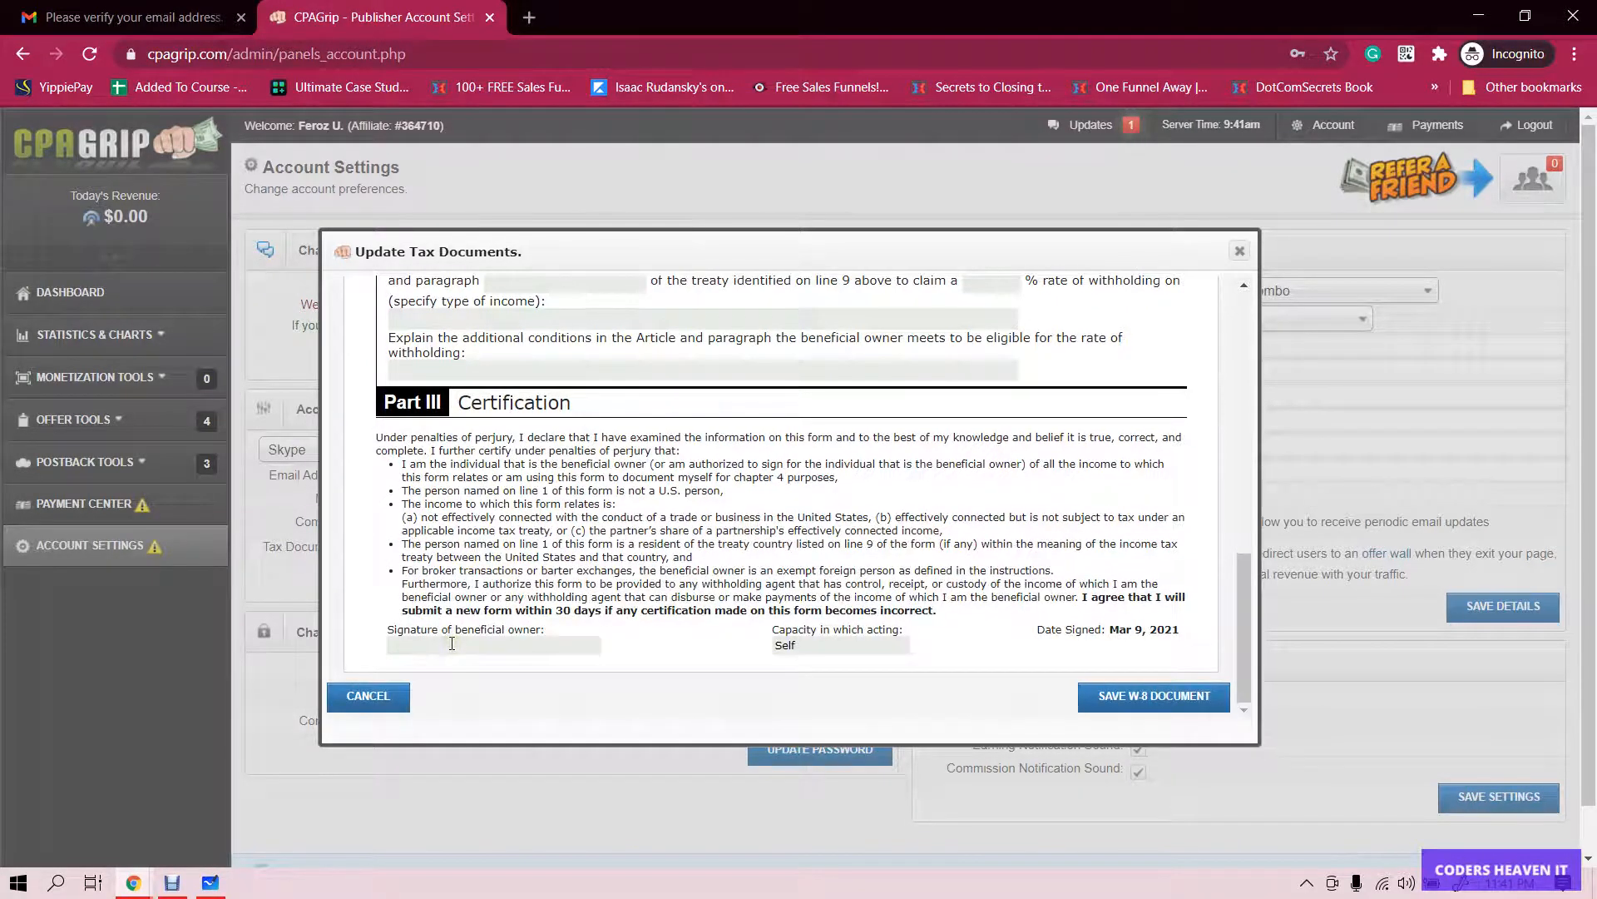
click(451, 644)
- Save the W-8 document and update the account's messaging details
click(1155, 696)
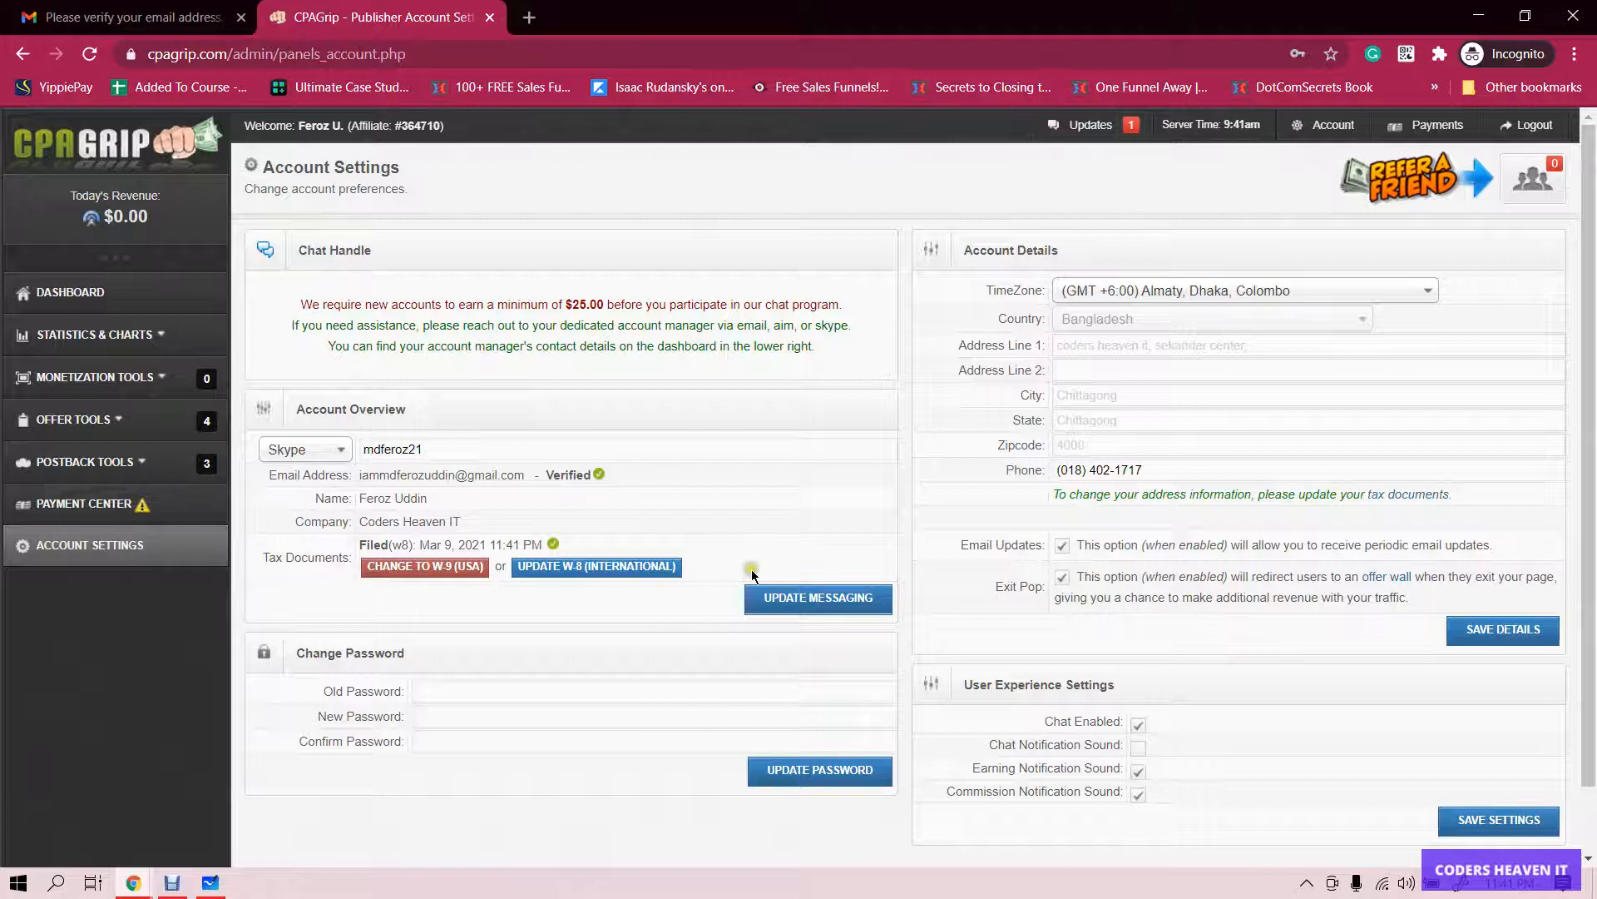
click(807, 606)
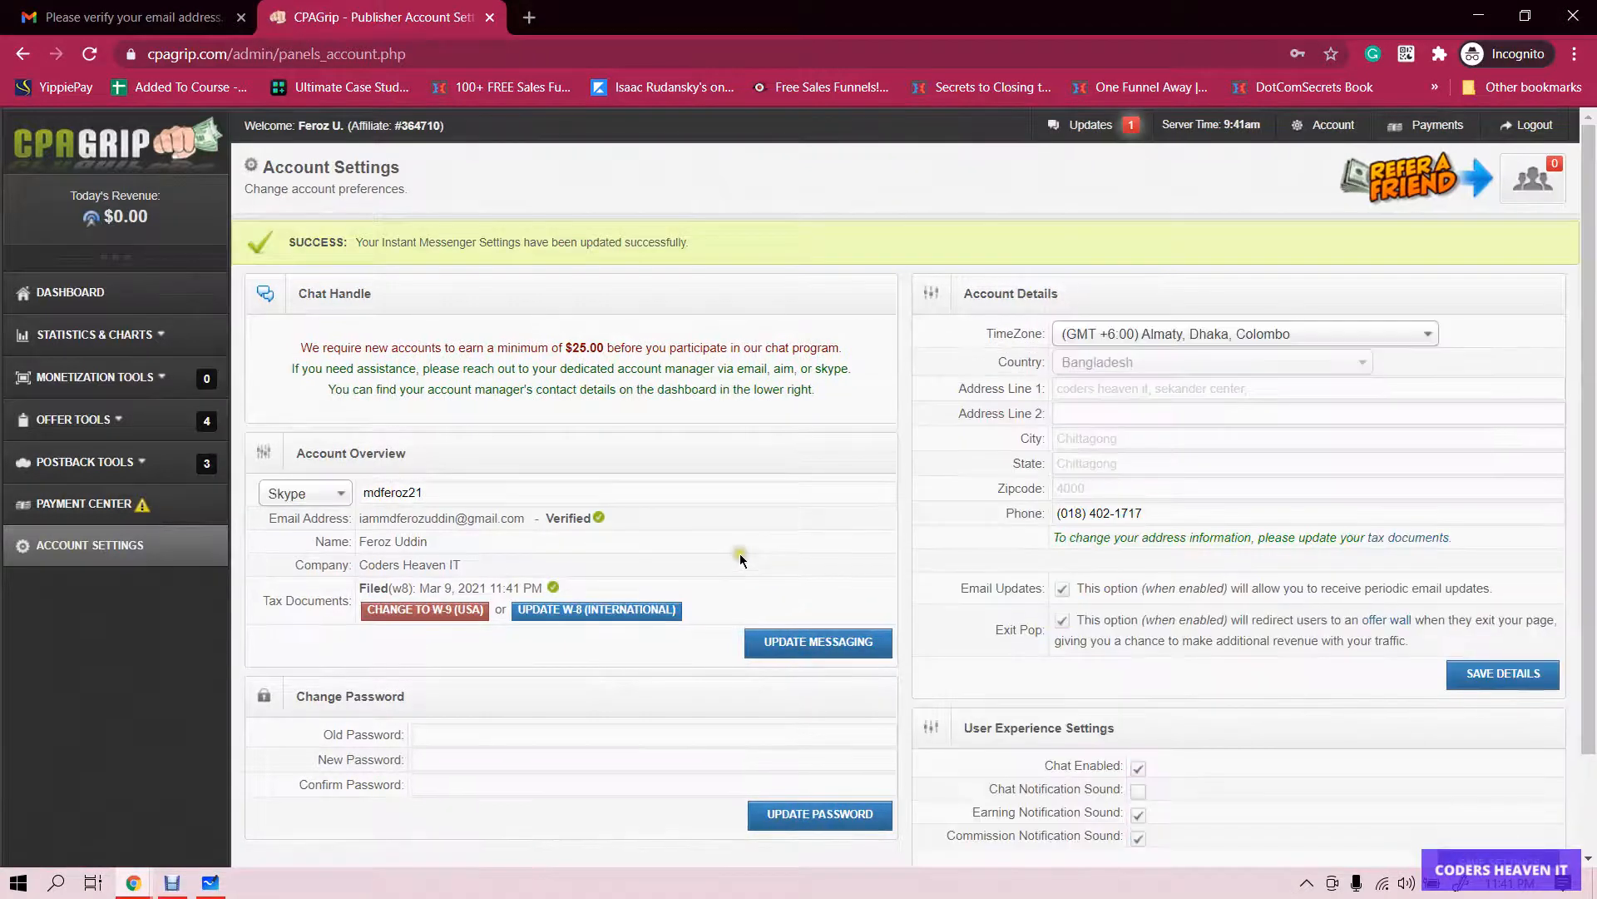
scroll(741, 553, down, 1)
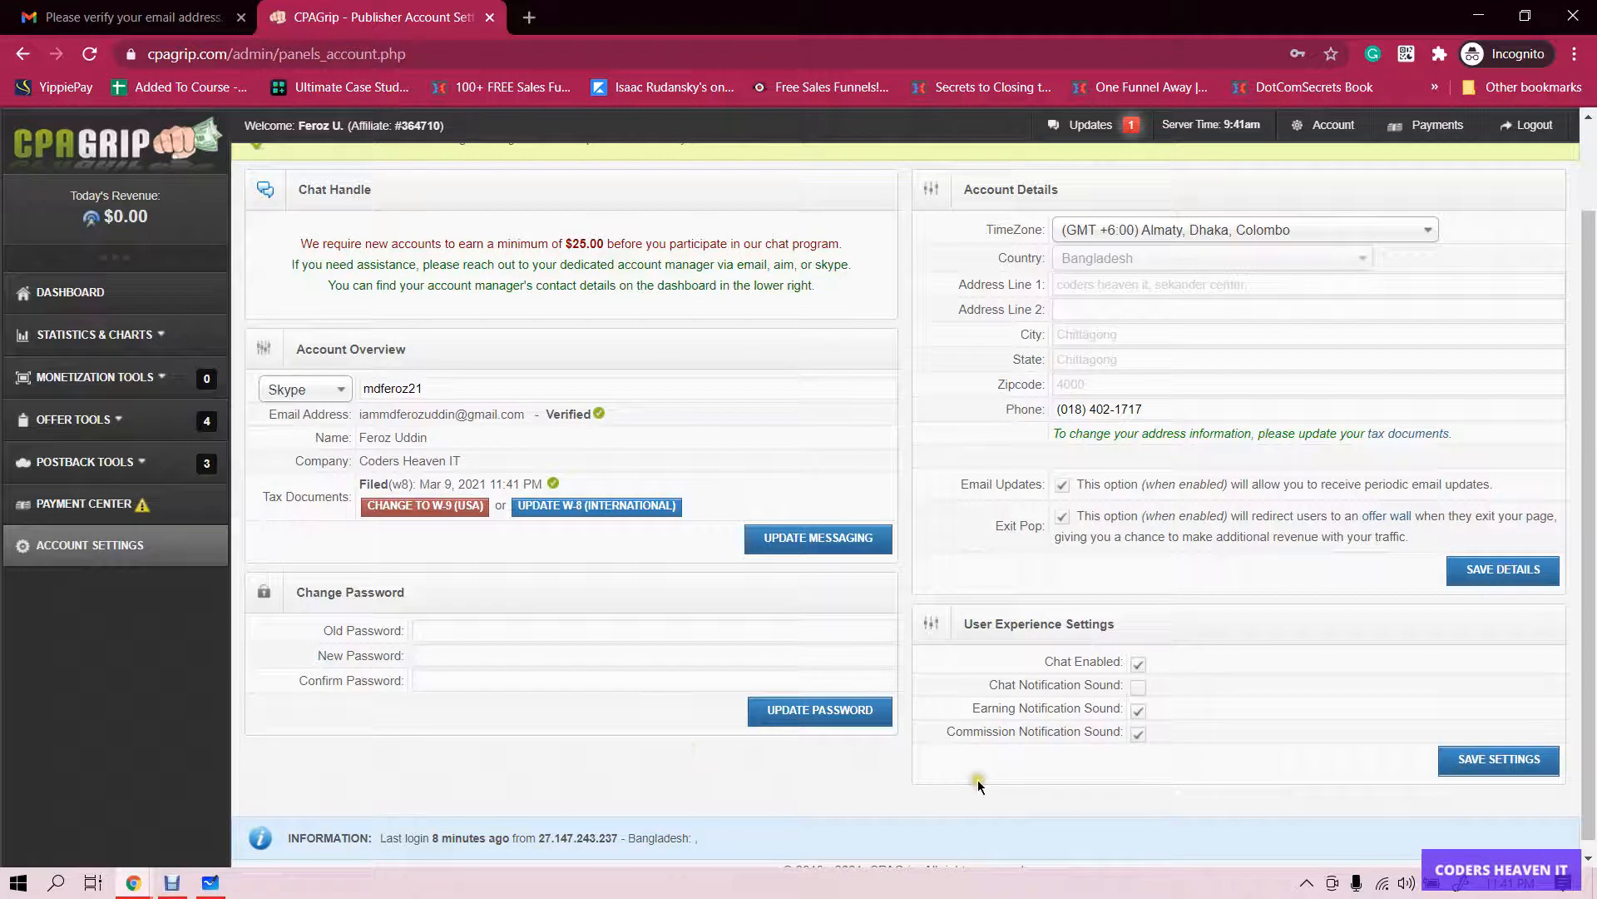
- Enable Chat Notification Sound, save the settings, and go to the Payment Center
click(1137, 687)
click(1485, 759)
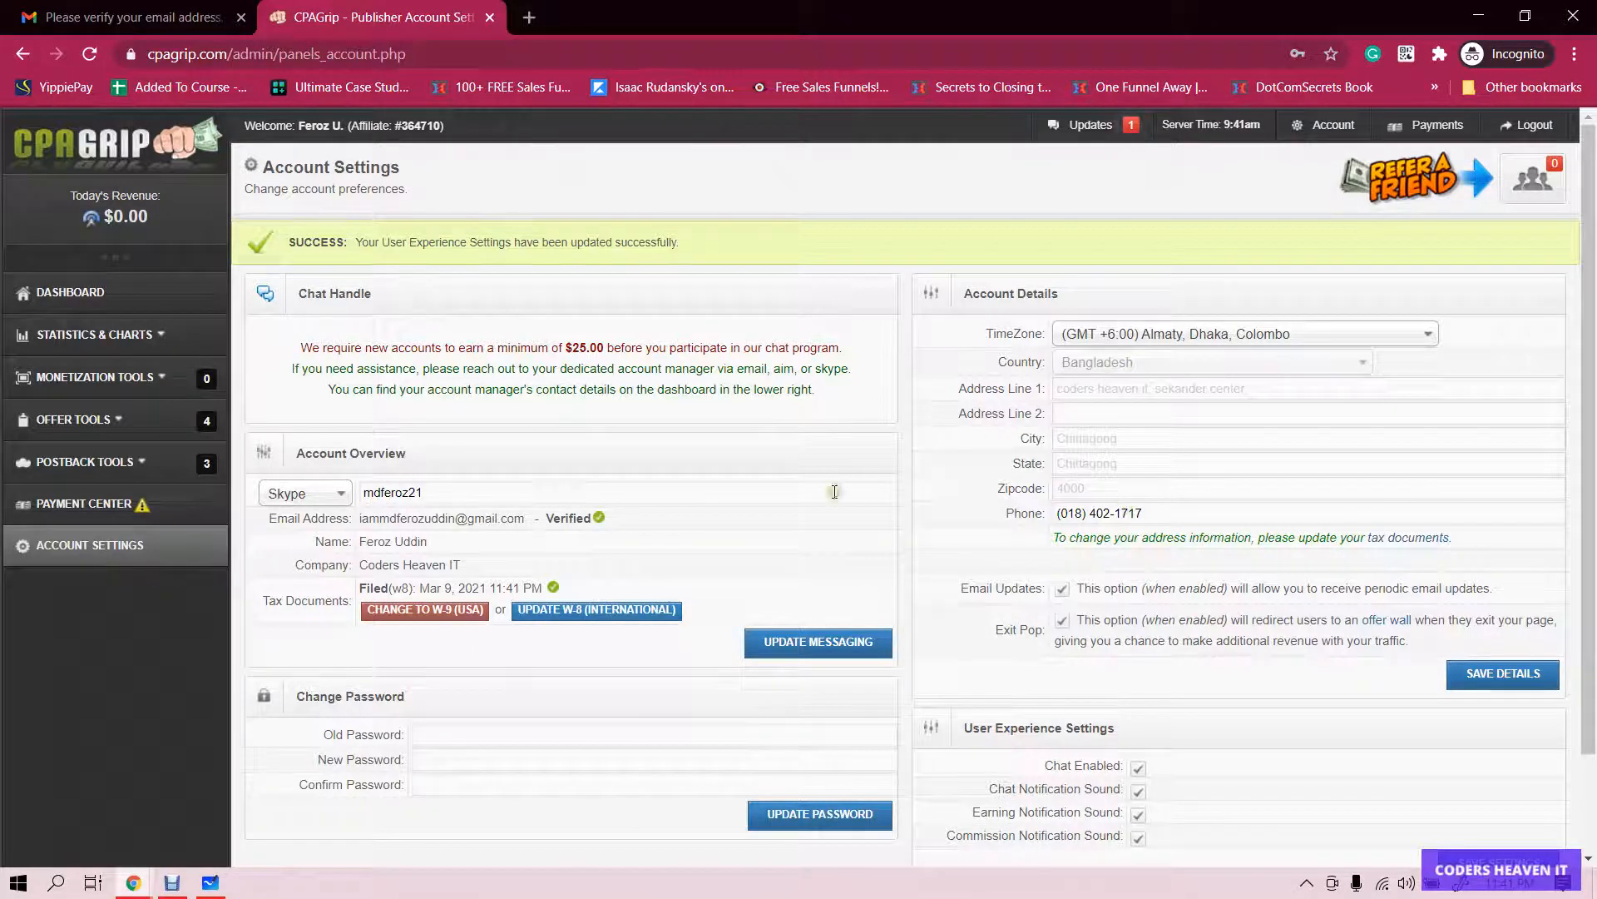
click(79, 510)
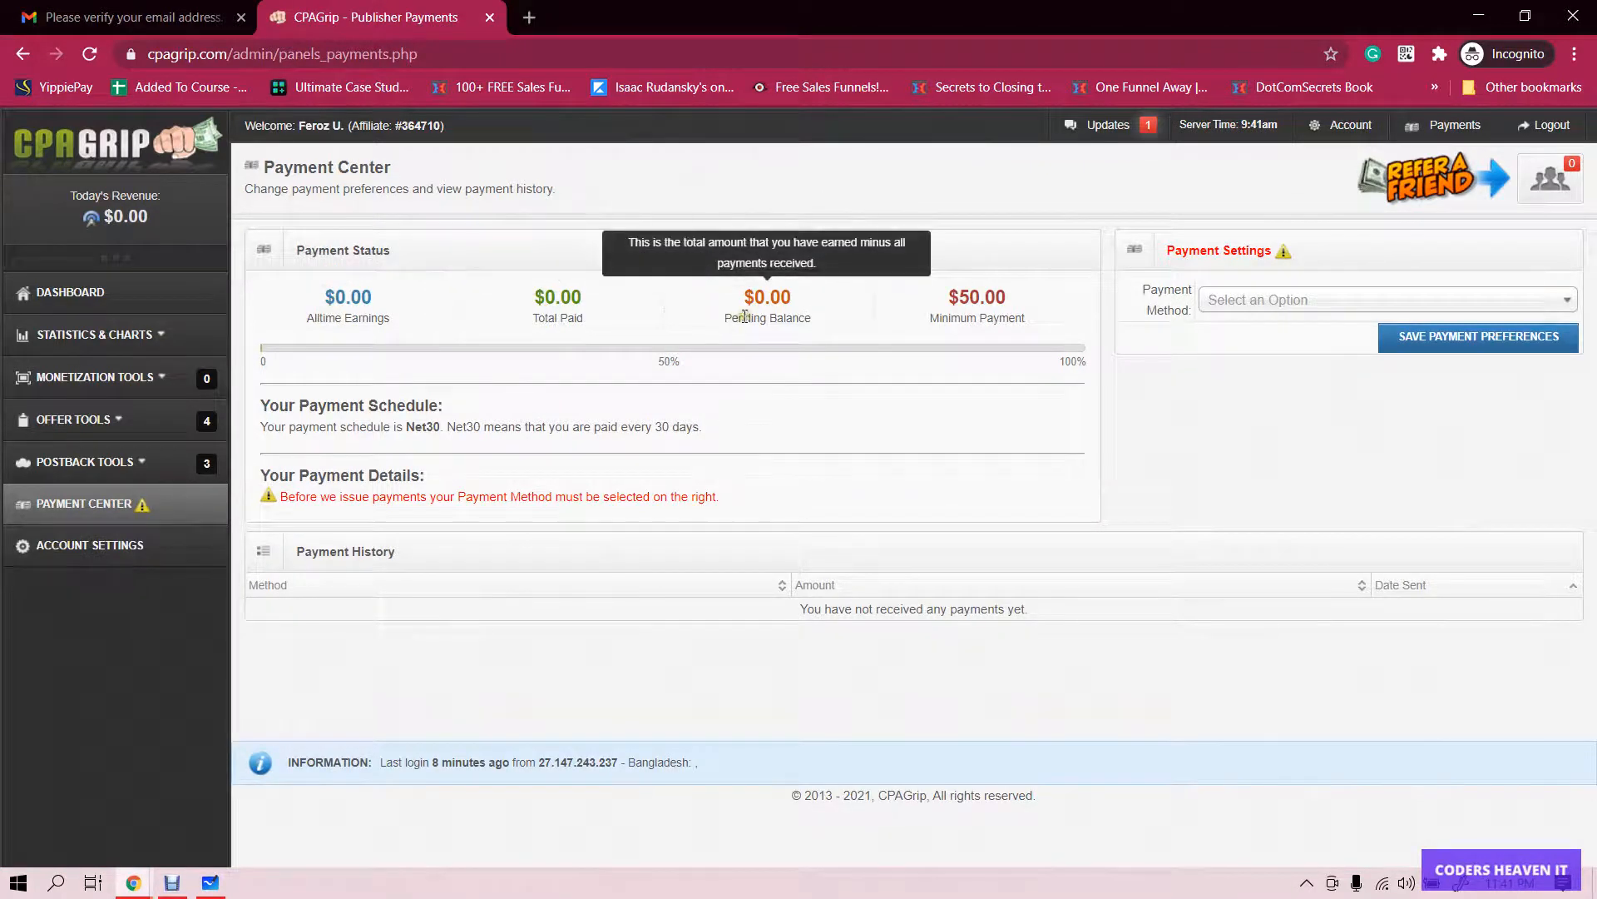
- Expand the Payment Method dropdown to show Payoneer, ACH Transfer and PayPal
drag(1015, 318, 942, 319)
click(1030, 316)
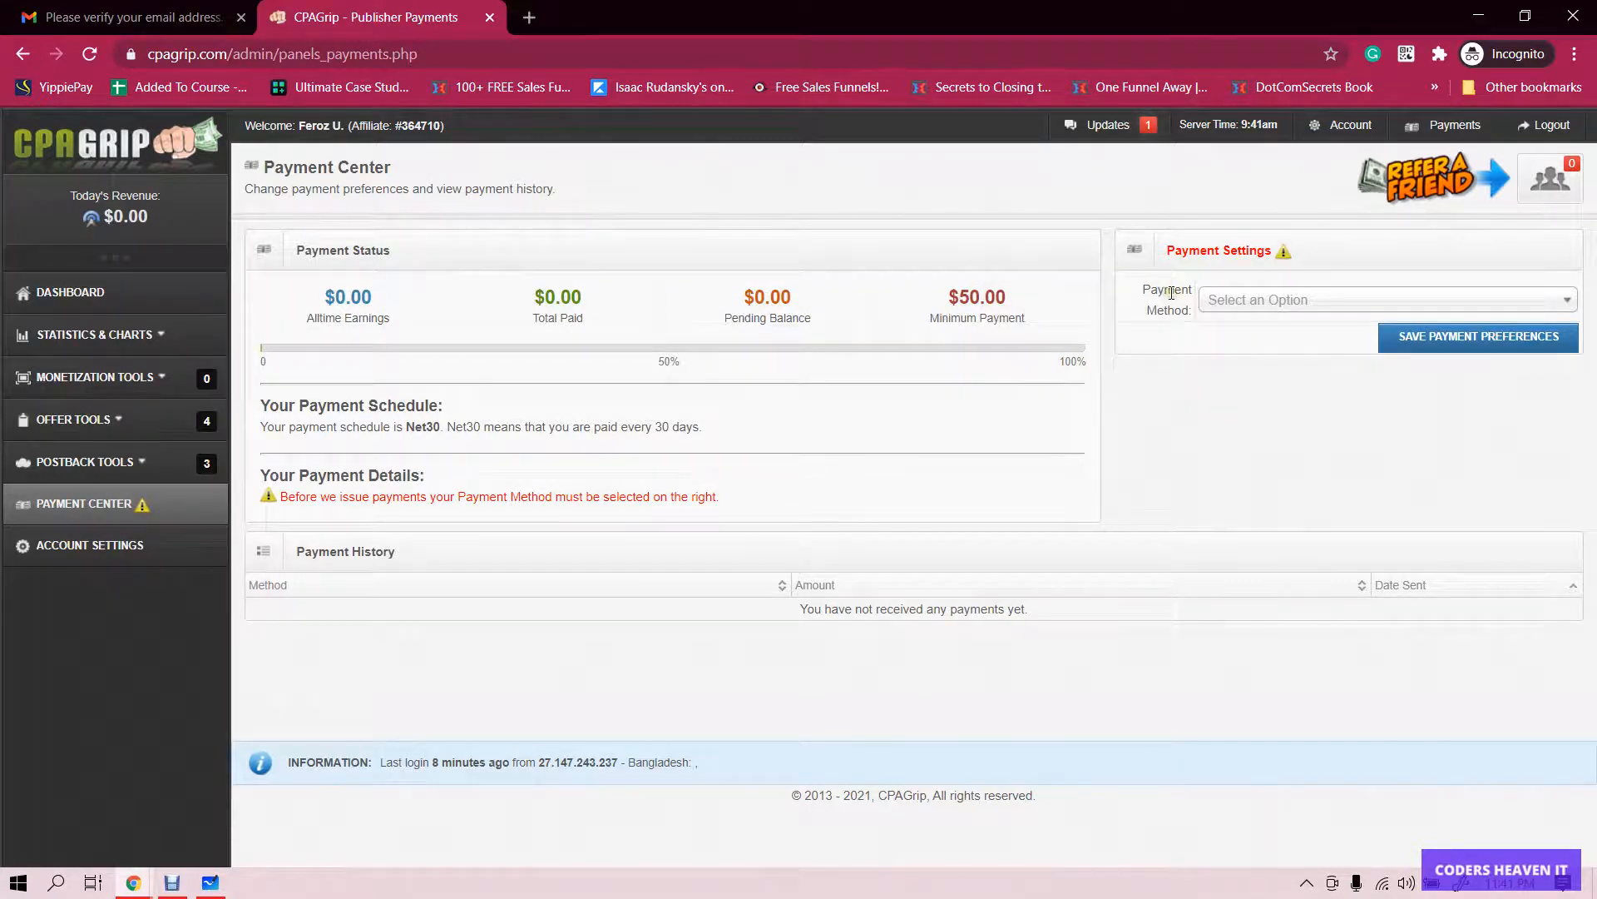
click(1306, 299)
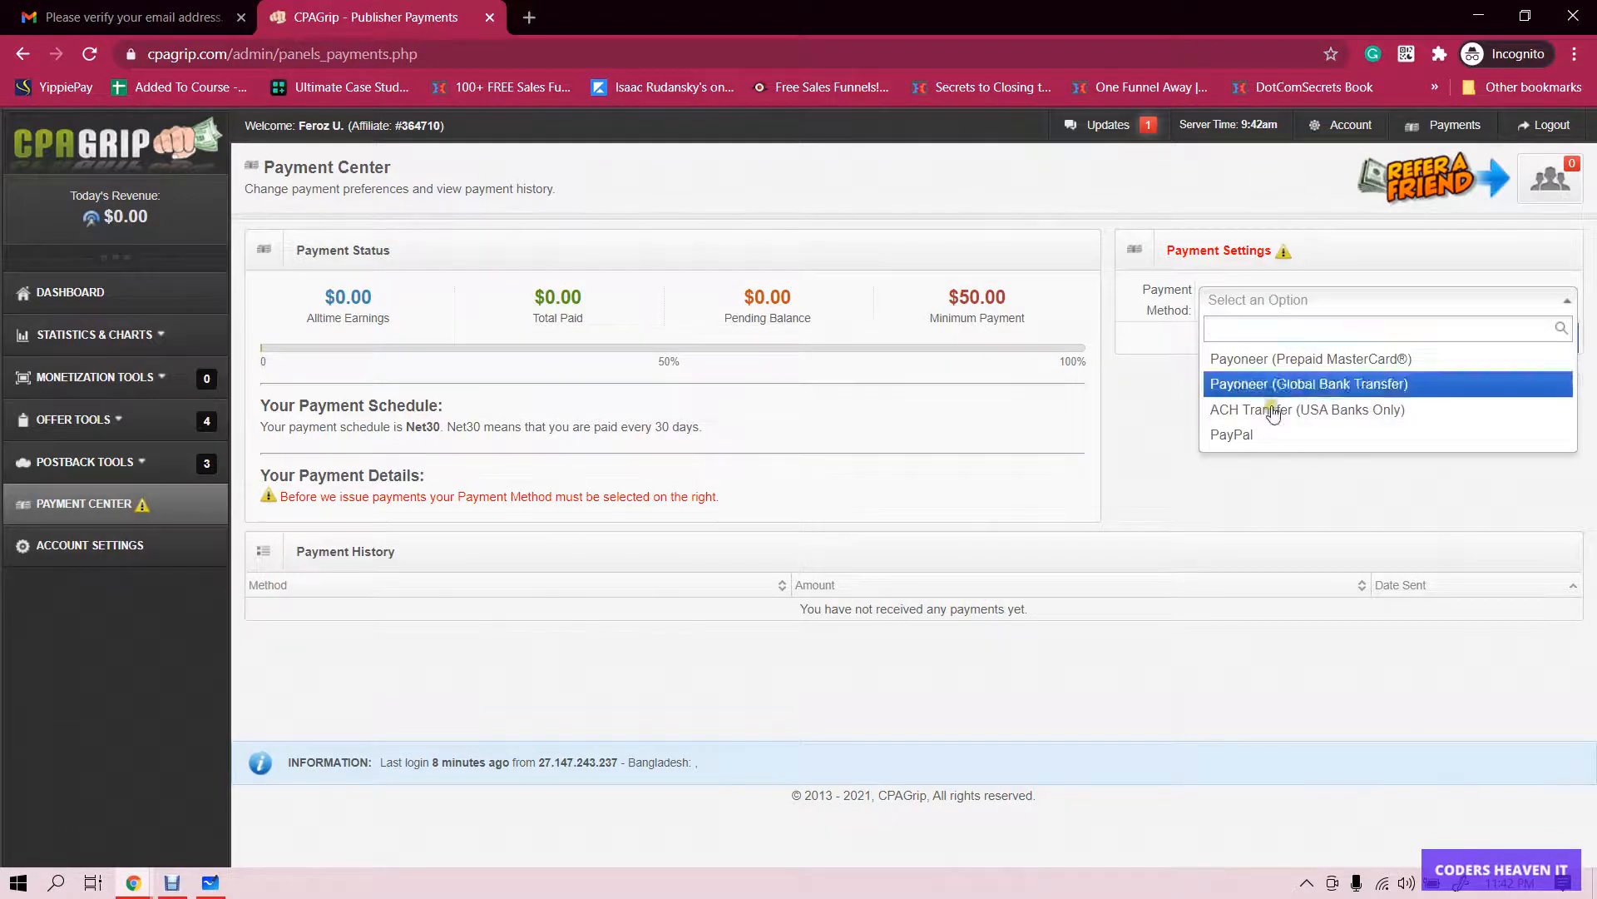
- Choose PayPal, enter the owner's PayPal e-mail address, and save the payment preferences
click(1235, 434)
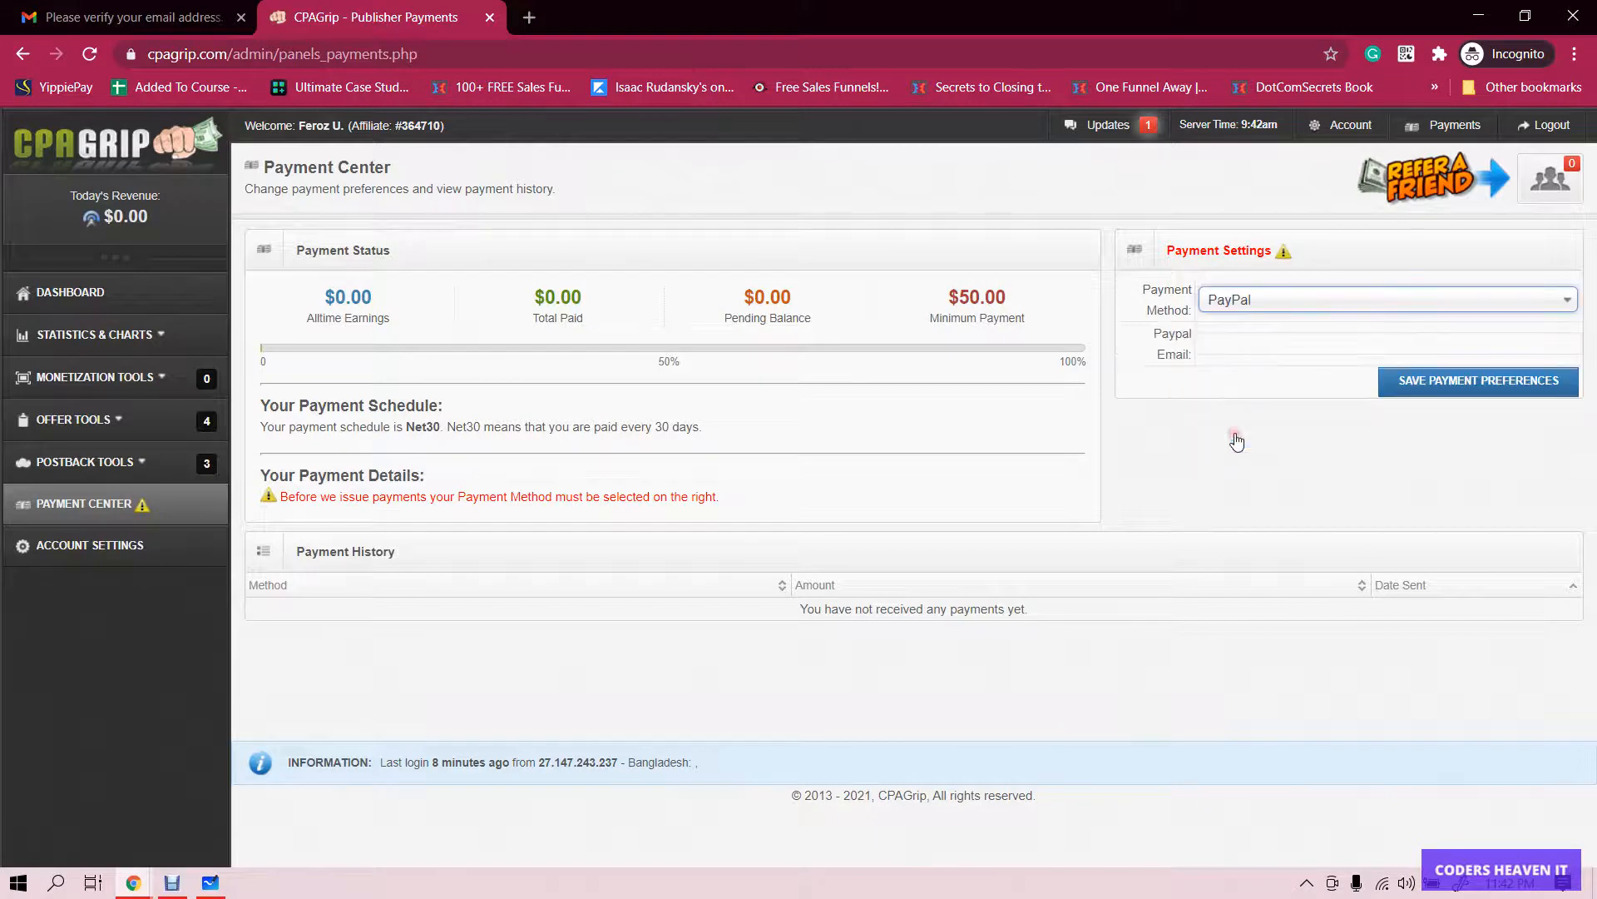
click(1216, 341)
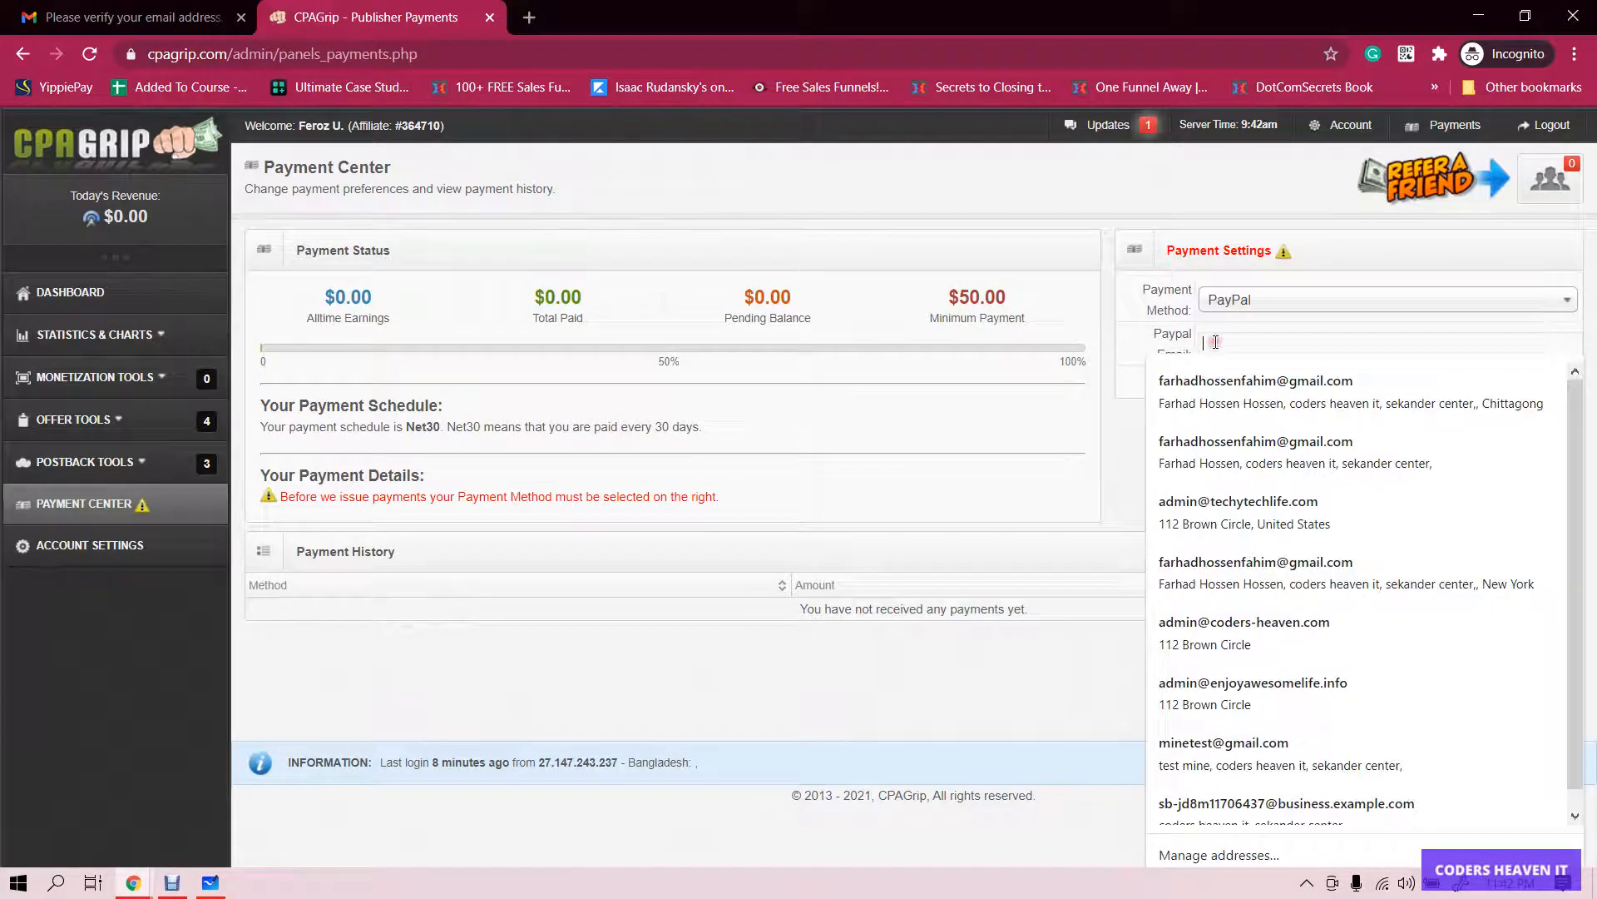
text(m)
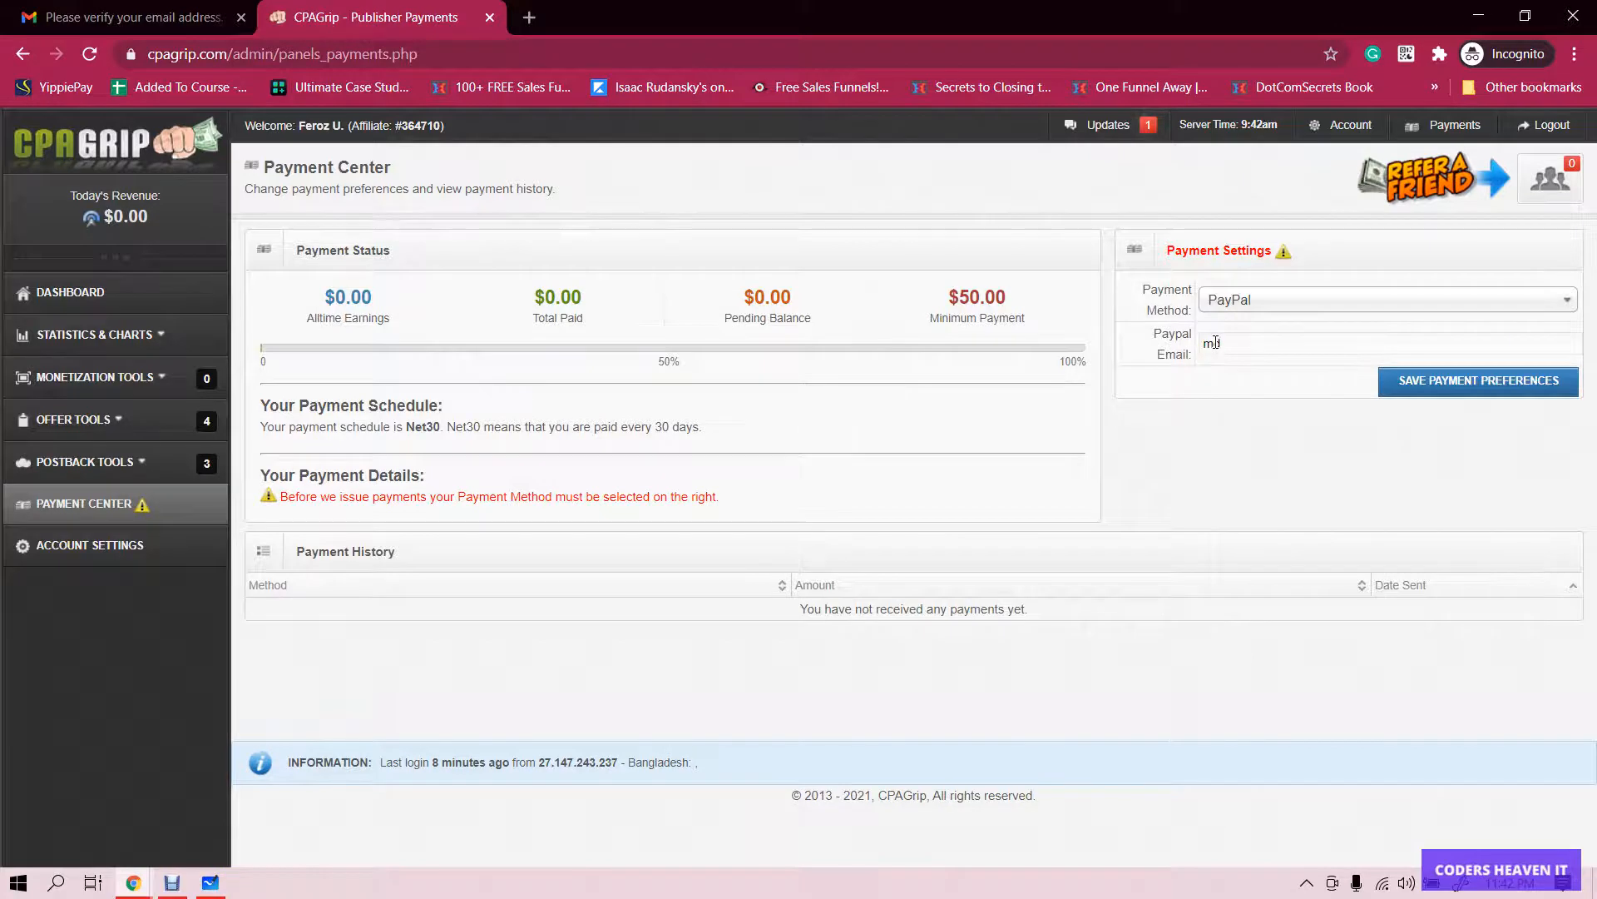
key(BackSpace)
key(BackSpace)
key(BackSpace)
key(BackSpace)
key(BackSpace)
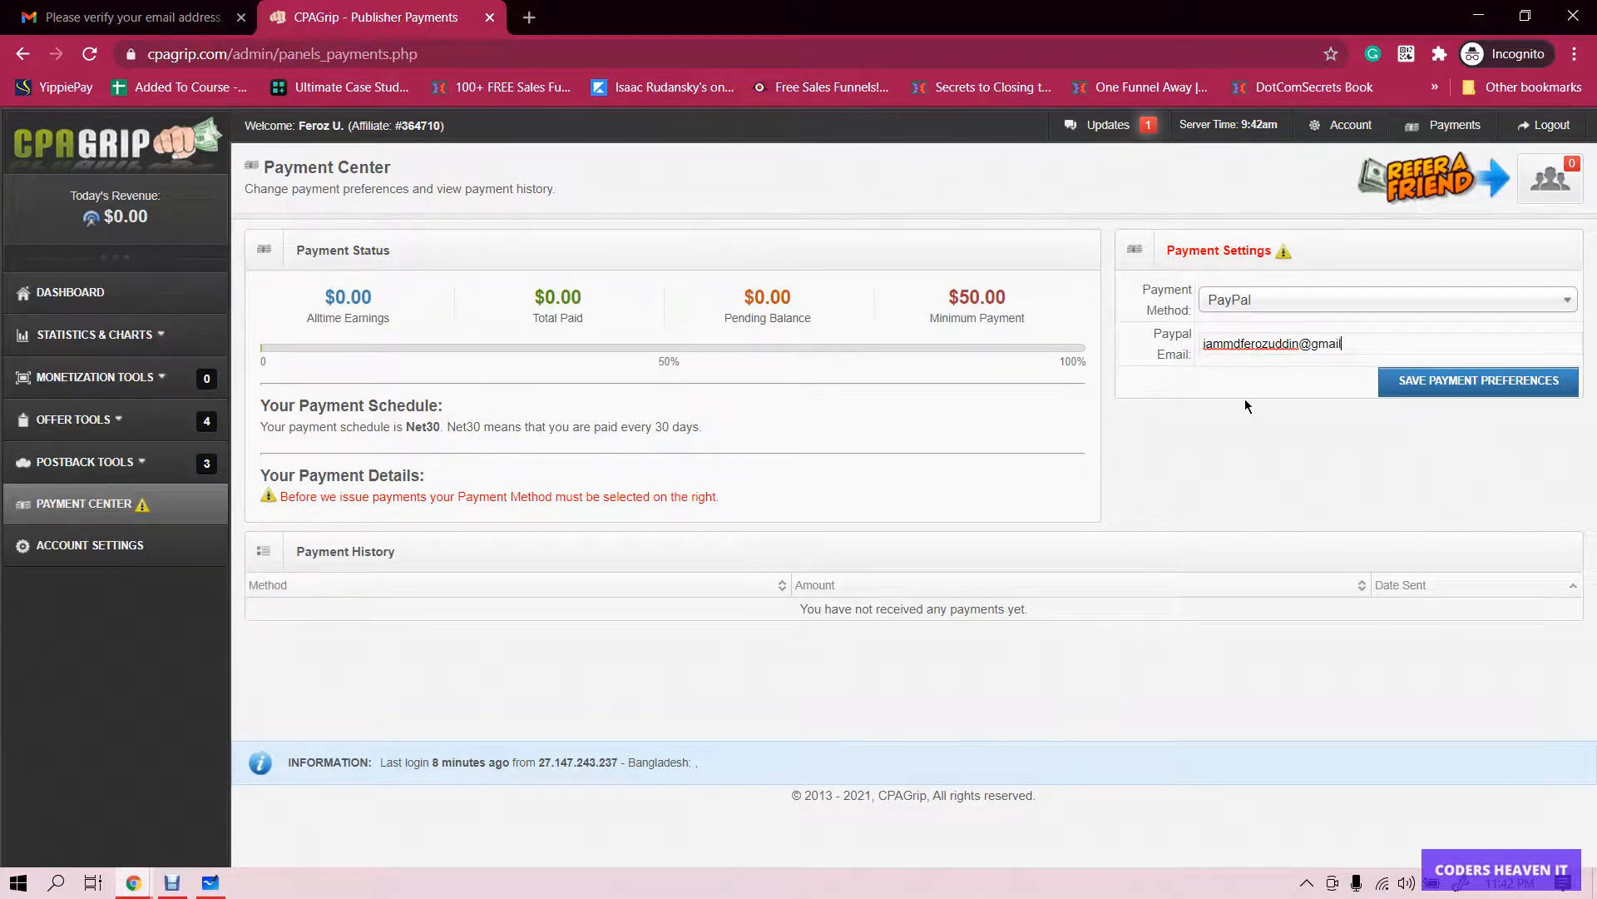
click(1470, 383)
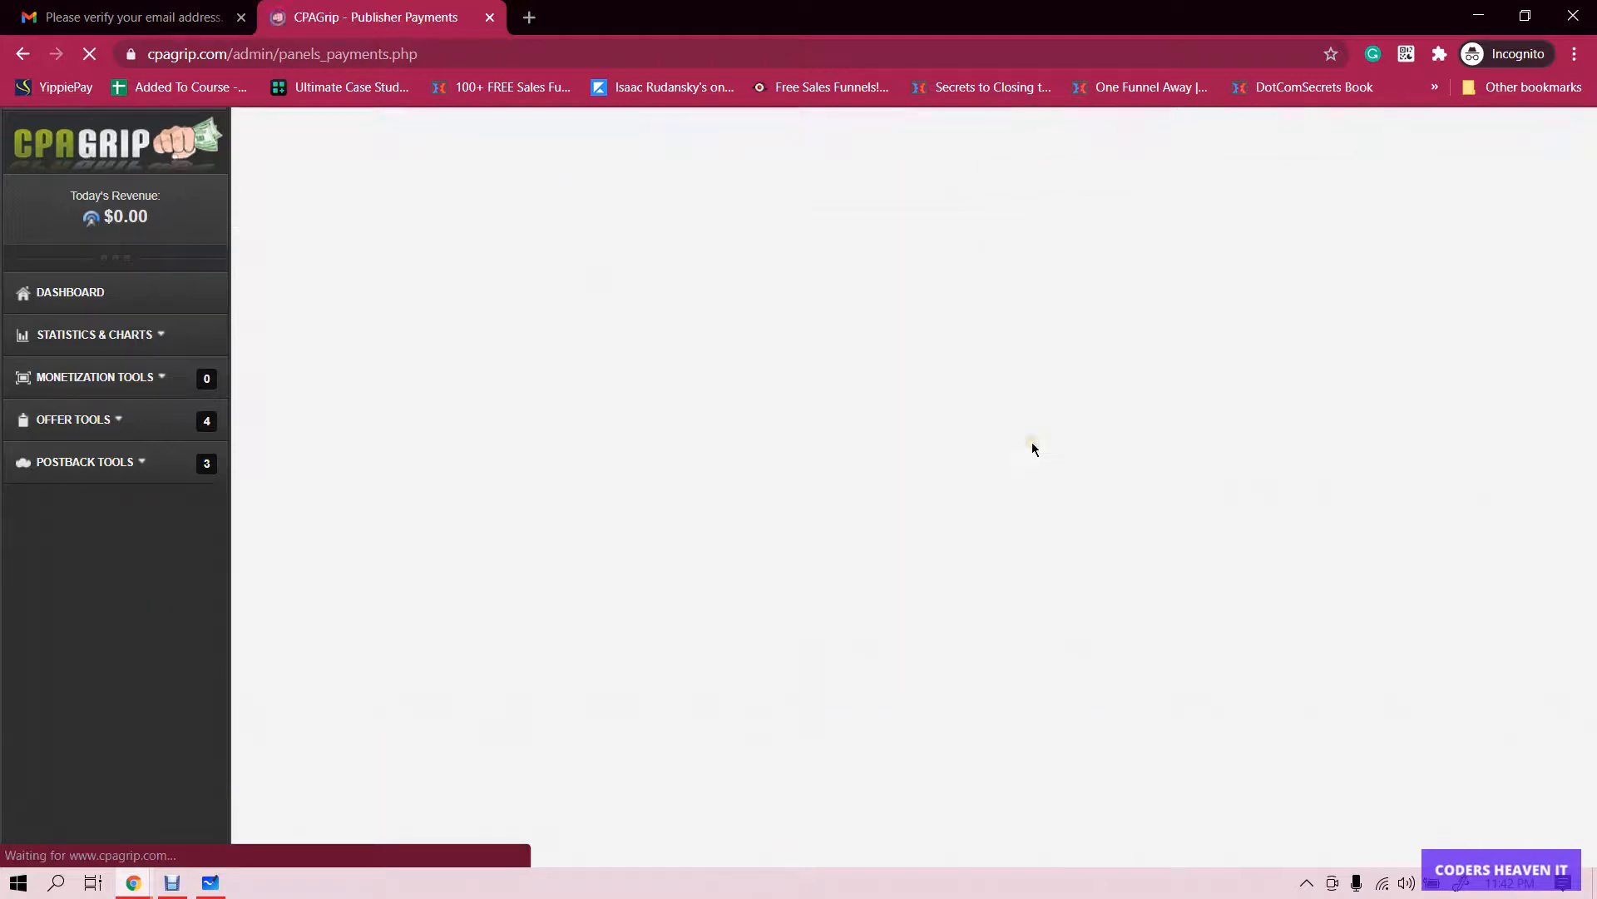